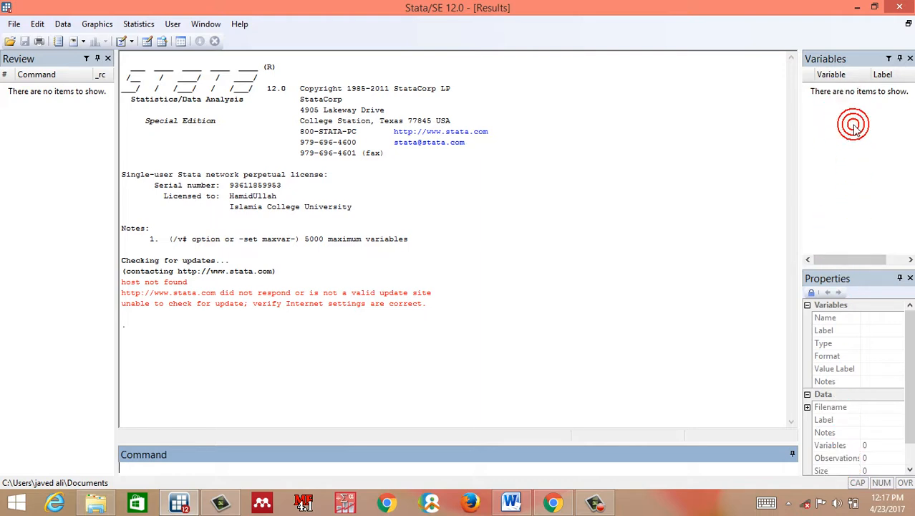
- Start an Excel spreadsheet import and browse for its source file
click(432, 323)
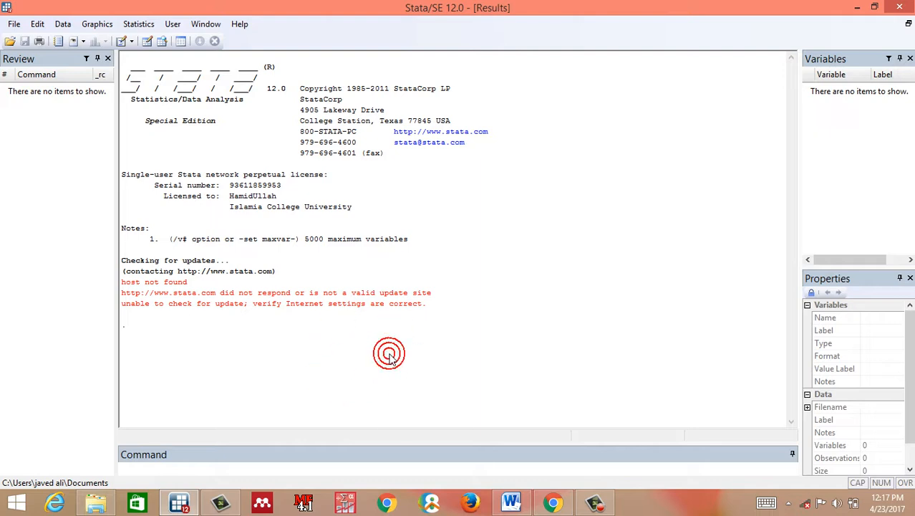
click(16, 24)
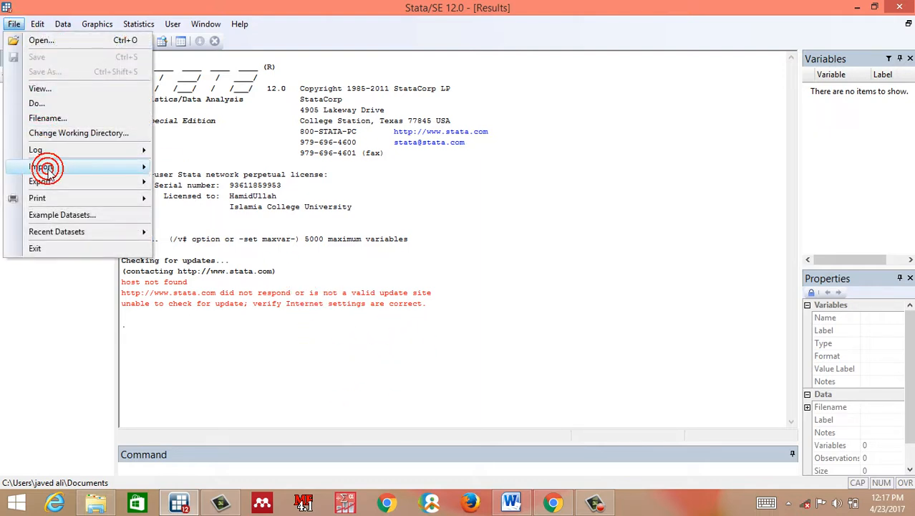
mouse_move(55, 168)
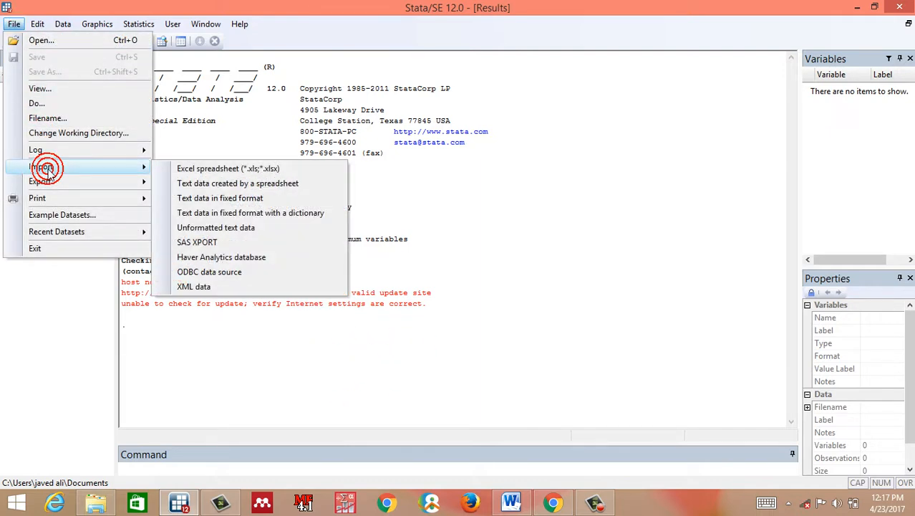
click(220, 169)
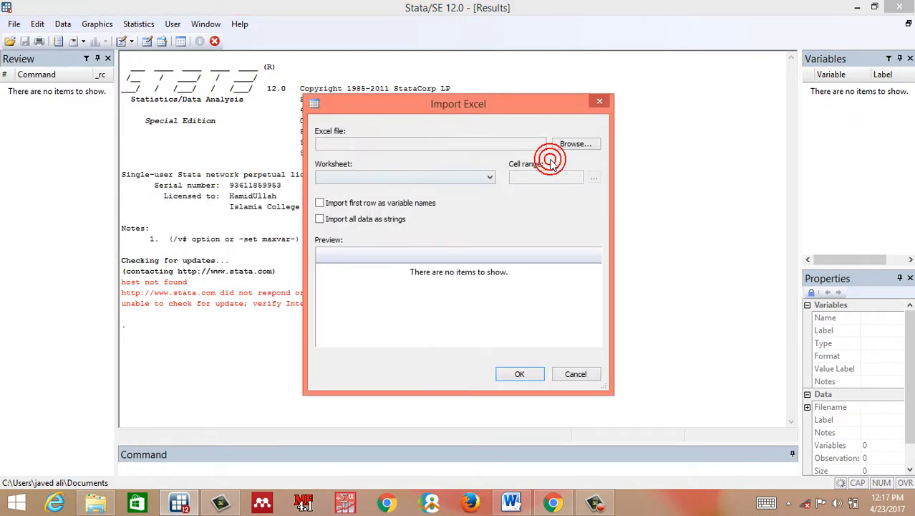
click(573, 148)
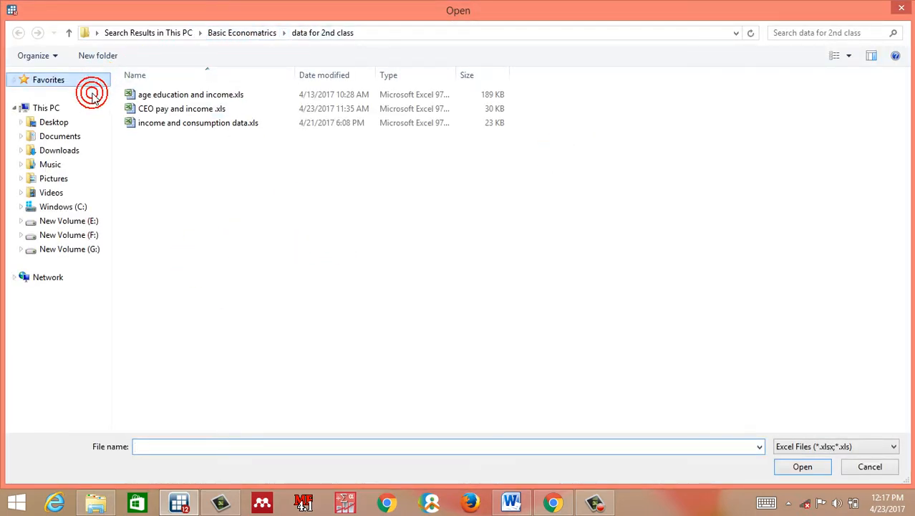
- Choose age education and income.xls from the data for 2nd class folder, reached through the Basic Economatrics shortcut on the Desktop
click(68, 123)
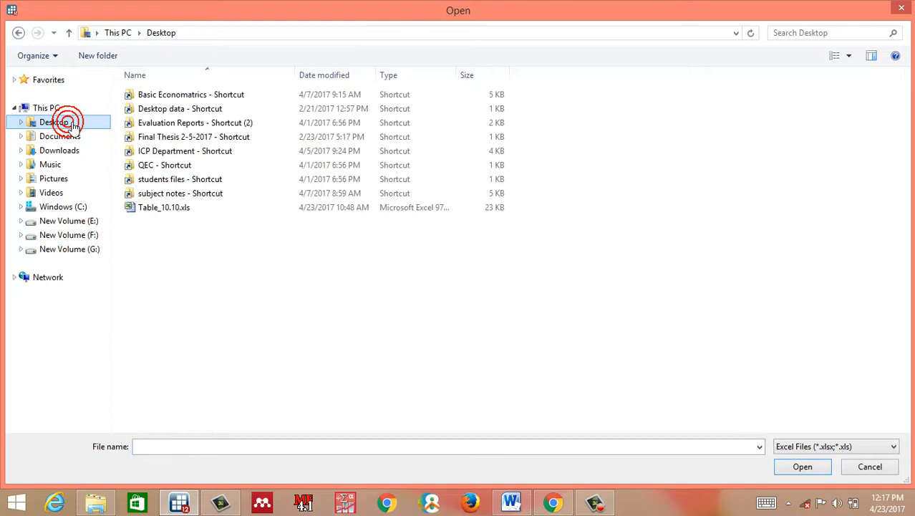
click(175, 96)
double_click(184, 98)
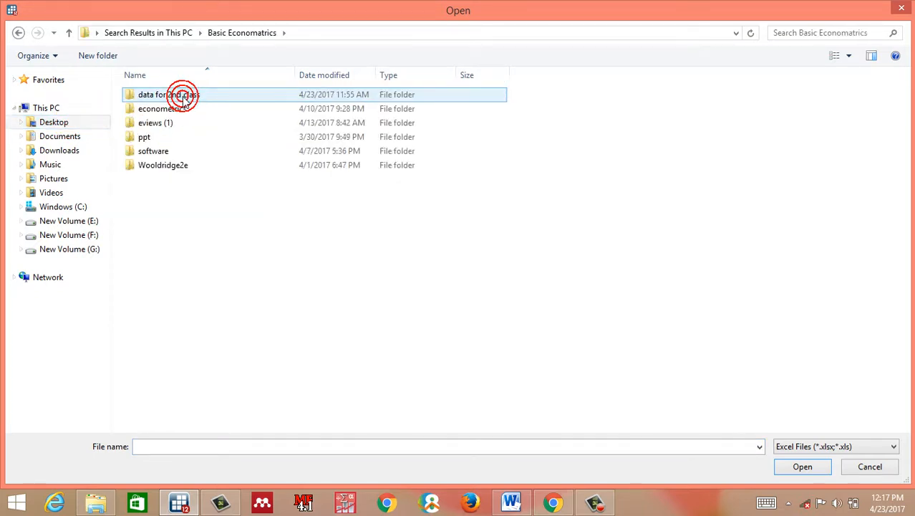
double_click(184, 98)
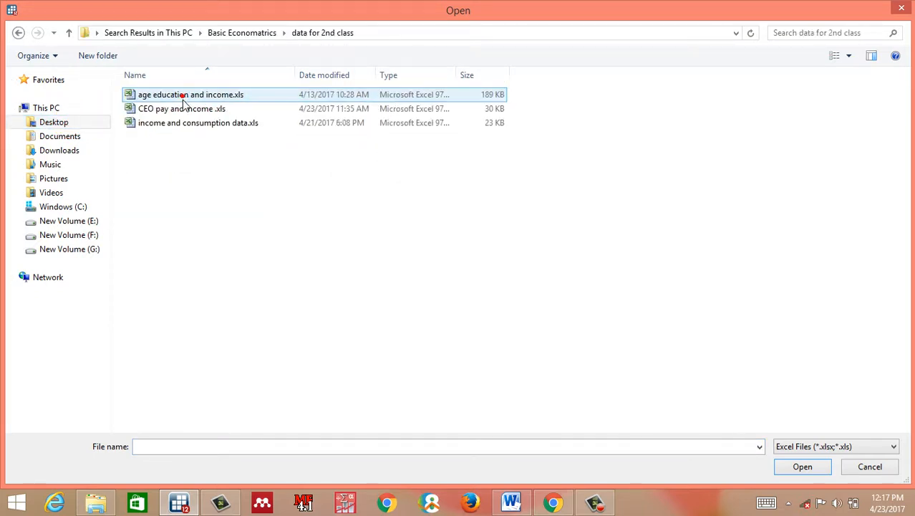
click(185, 146)
click(195, 97)
click(194, 98)
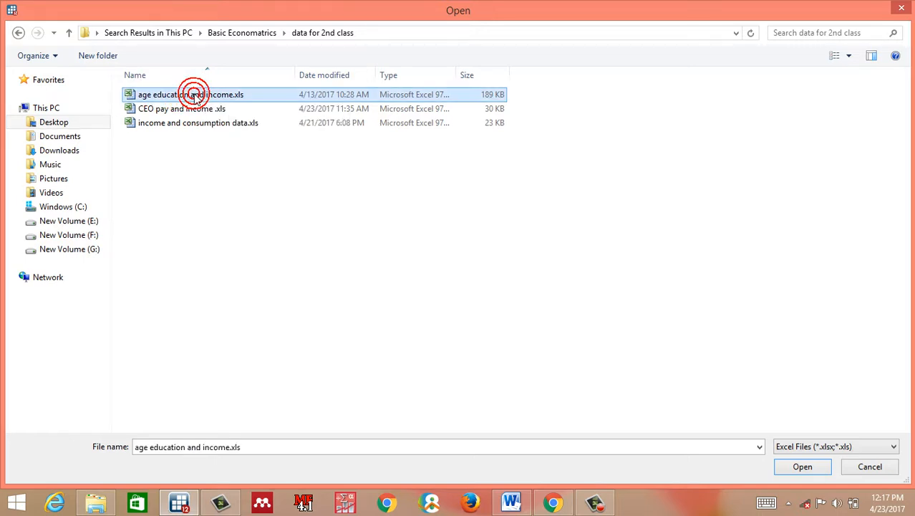
click(795, 467)
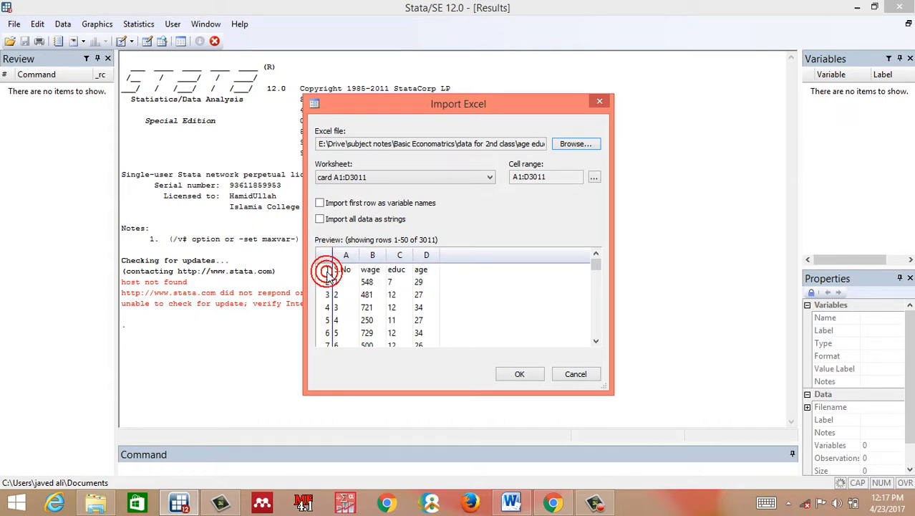
- Import the card worksheet, range A1:D3011, without using the first row as variable names
click(347, 207)
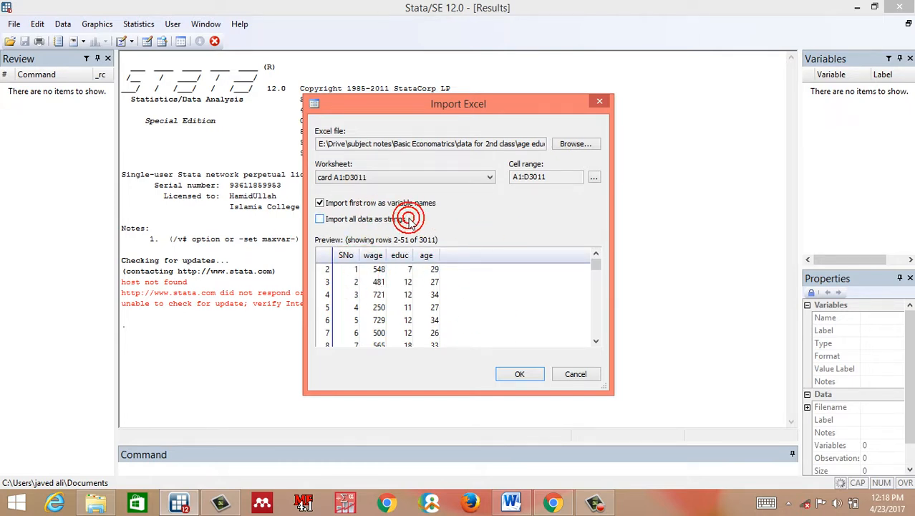
click(379, 204)
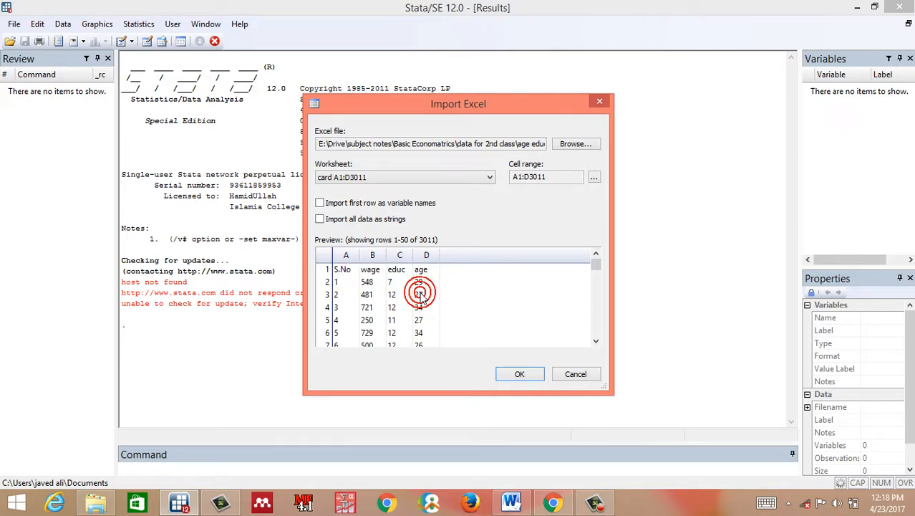
click(522, 373)
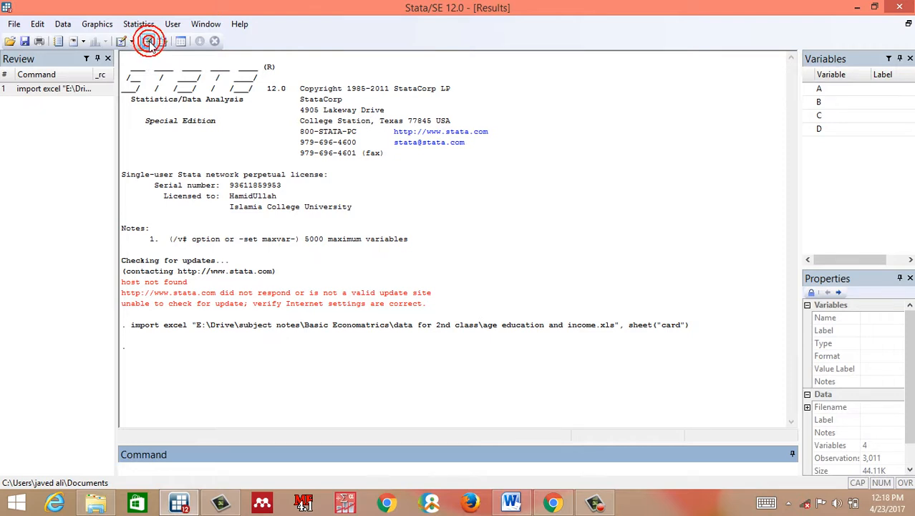
- Examine the imported data in the Data Editor, highlighting the first row from S.No to age, and close it
click(149, 41)
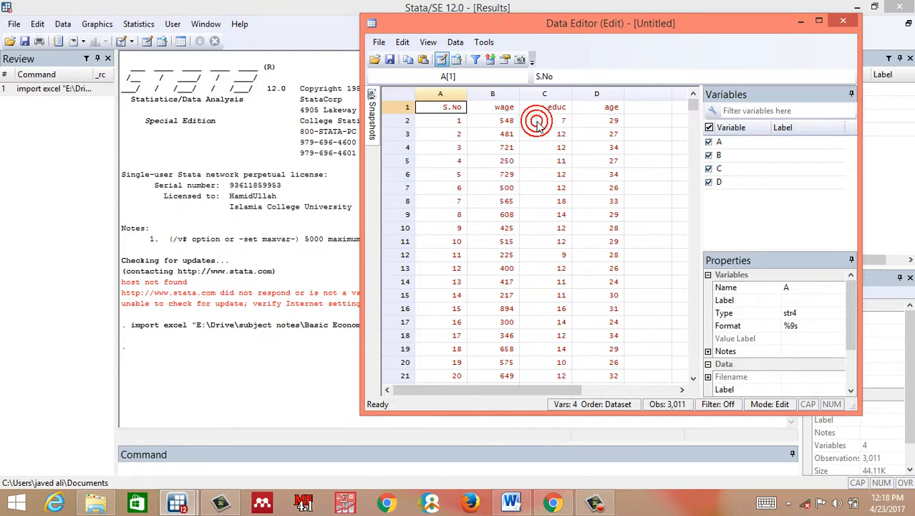
click(558, 109)
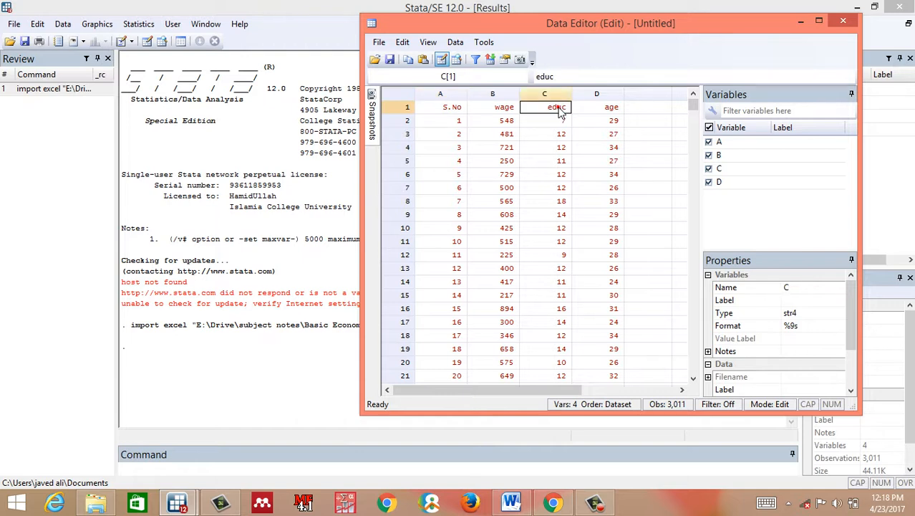
drag(453, 107, 605, 110)
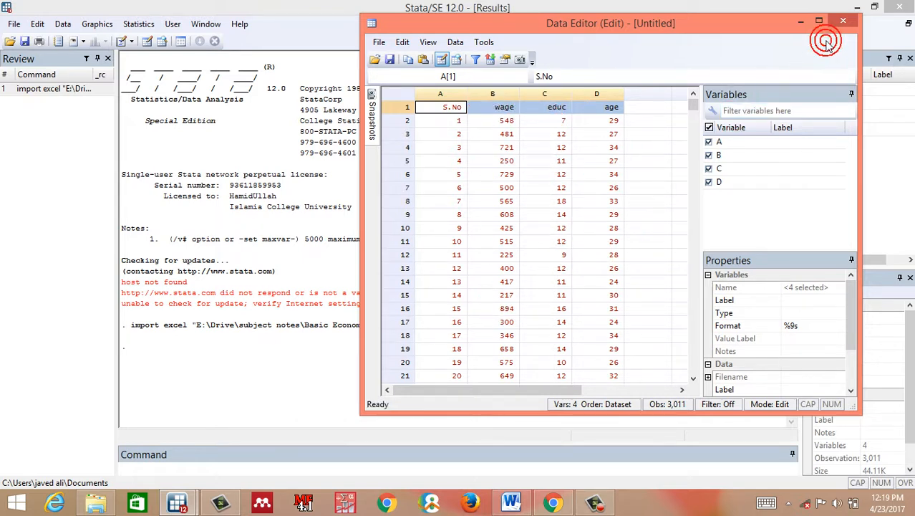
click(845, 26)
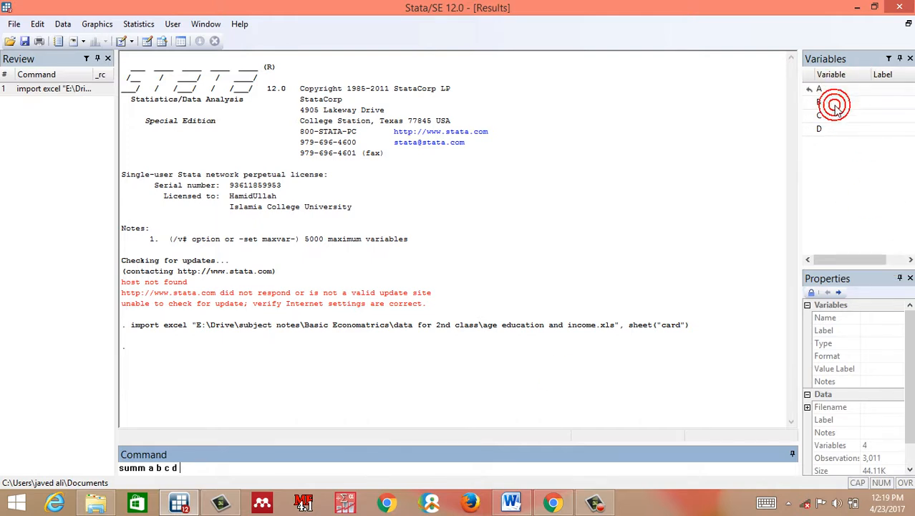
- Try to summarize the variables with summ a b c d, and clear the dataset from memory
key(Return)
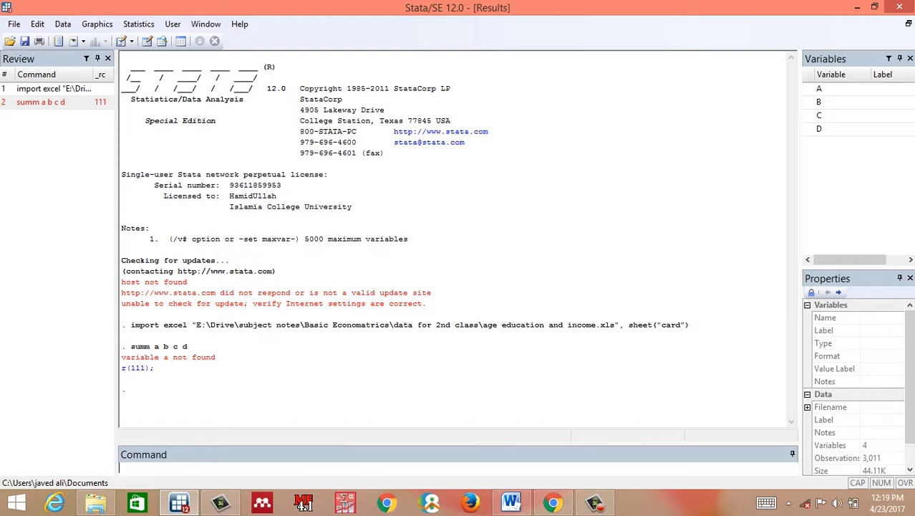
text(clear)
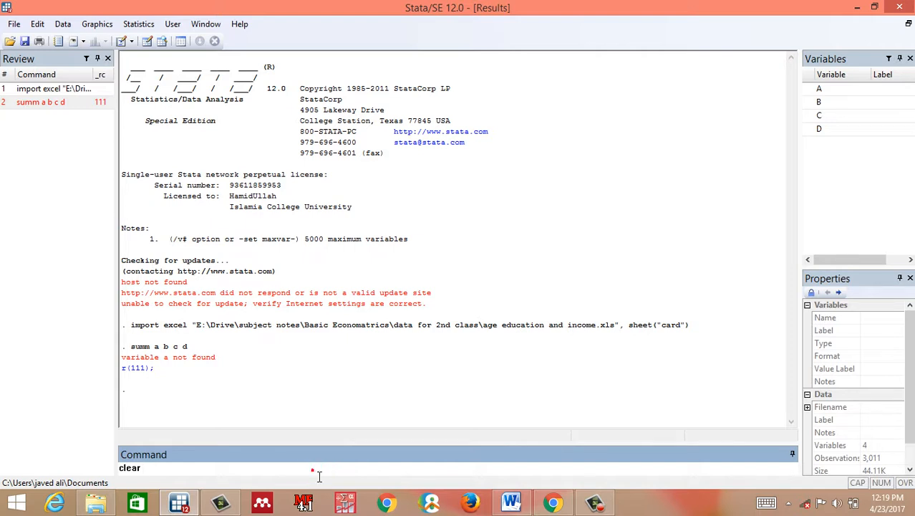
key(Return)
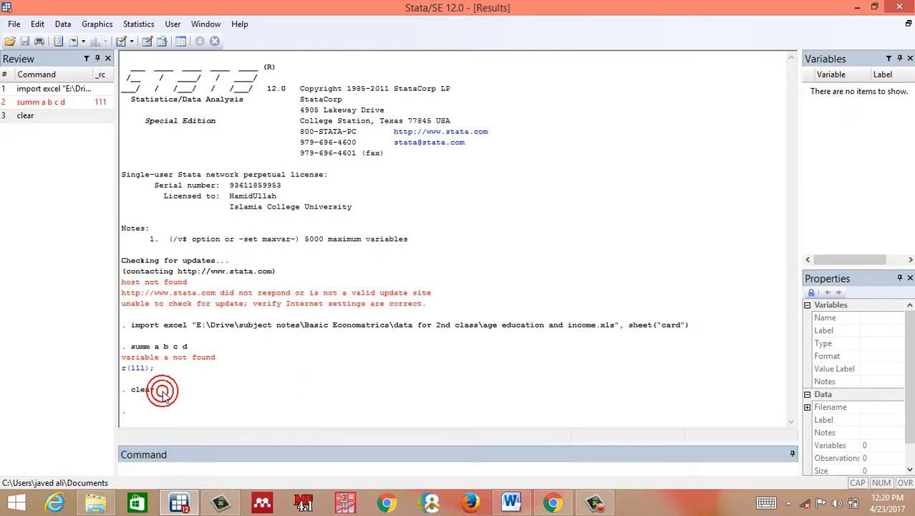
click(321, 473)
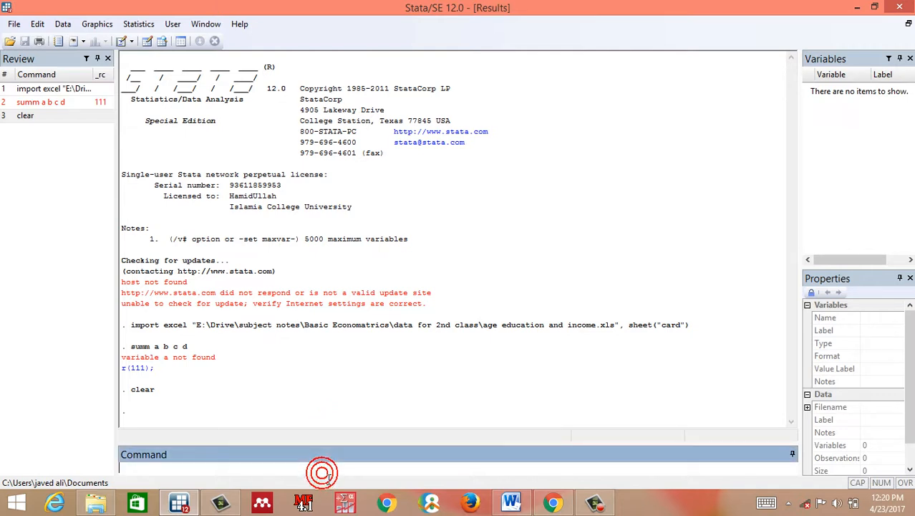
- Check the cleared dataset in the Data Editor, reopen it with the edit command, and close it again
click(148, 47)
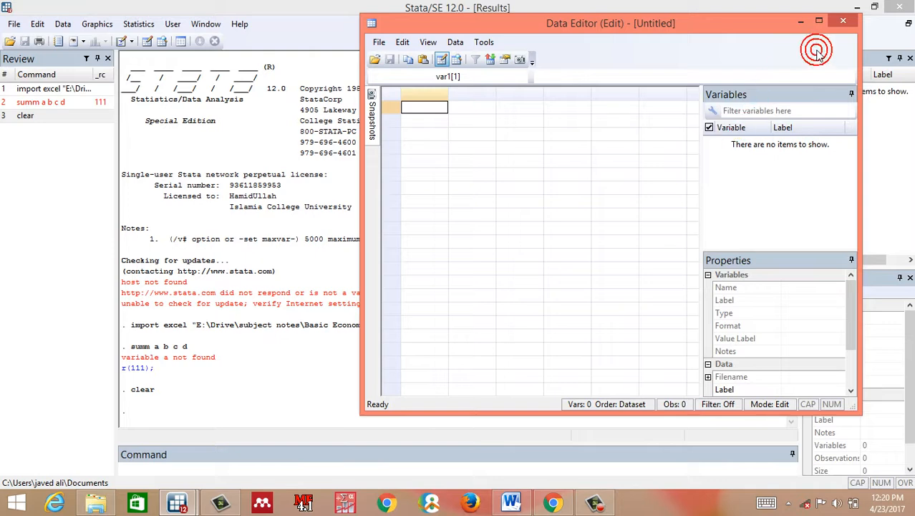
click(838, 27)
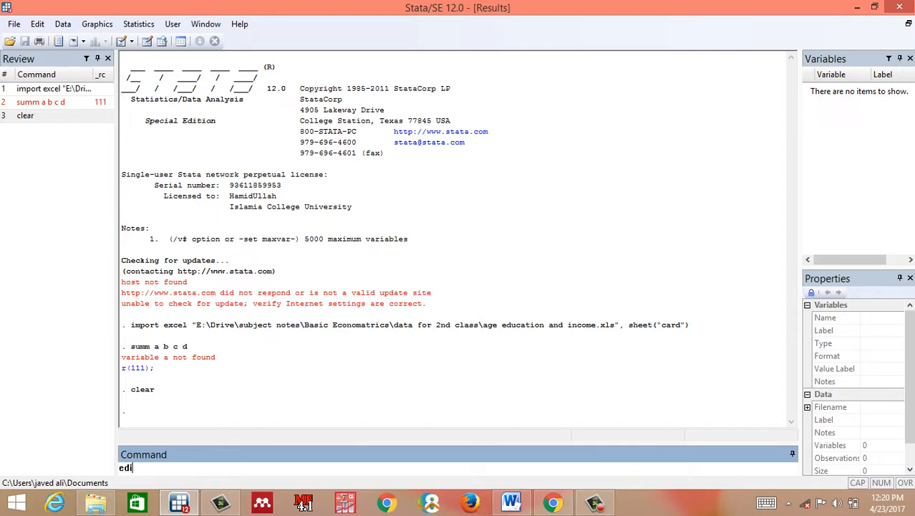
text(edit)
key(Return)
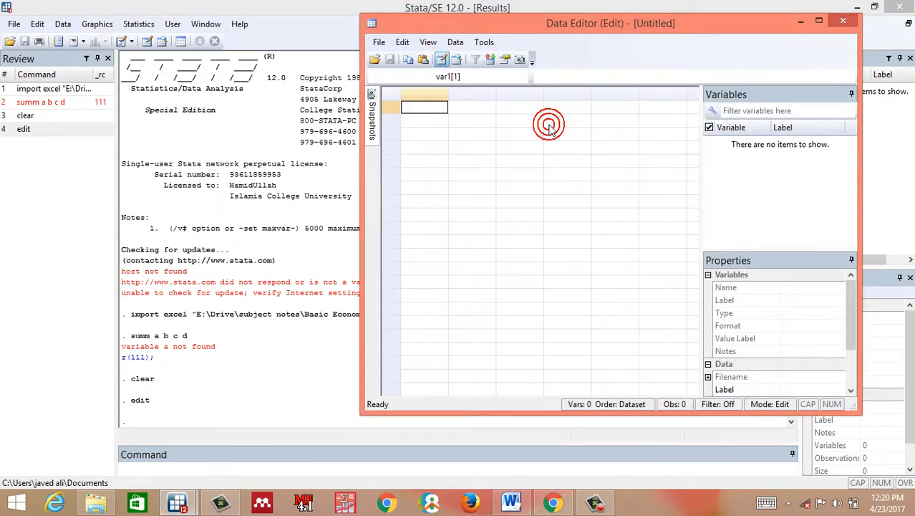
click(842, 23)
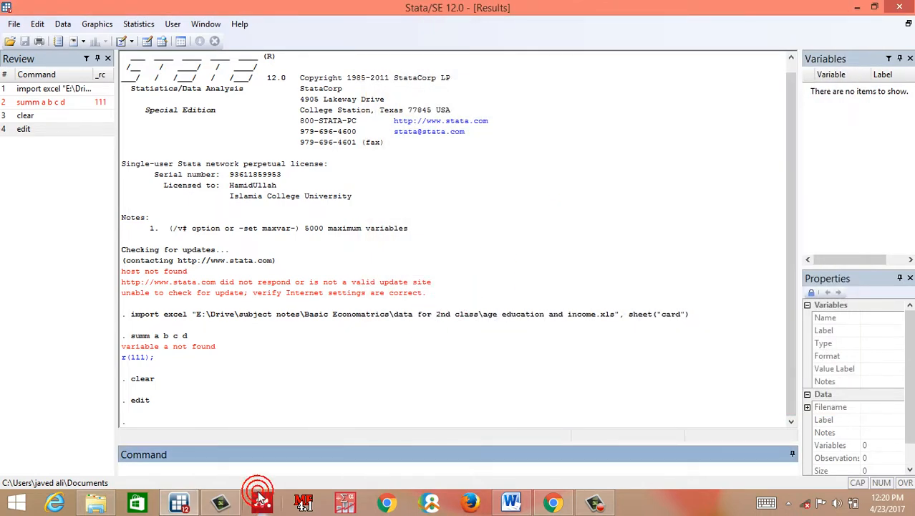
- Import the card worksheet of age education and income.xls, using the first row as variable names
click(272, 476)
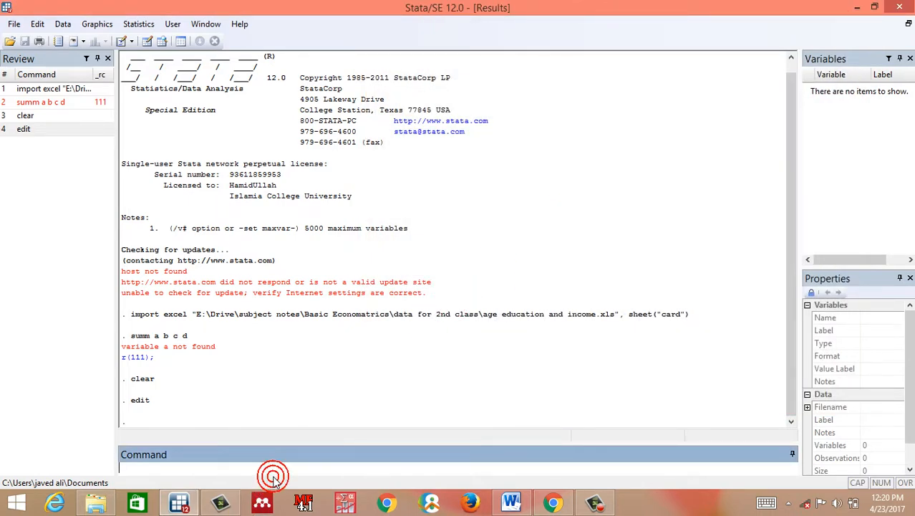
click(15, 25)
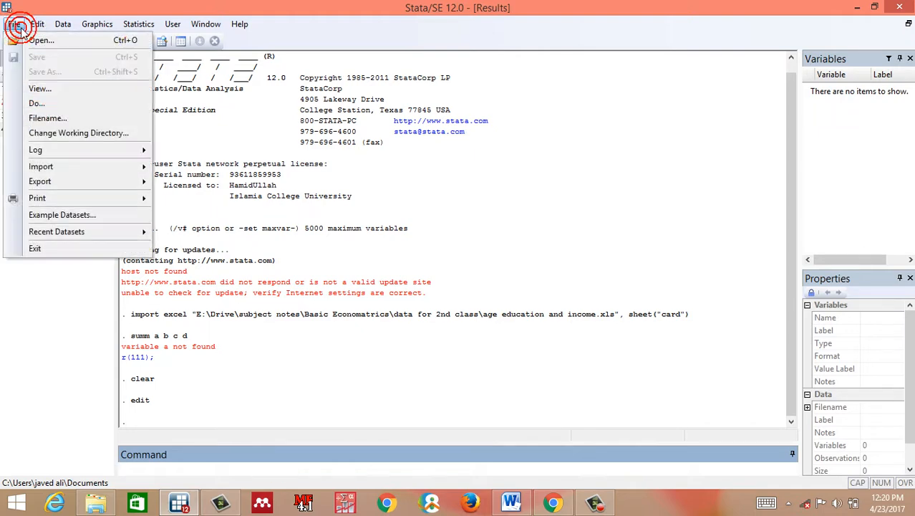
click(61, 166)
click(190, 167)
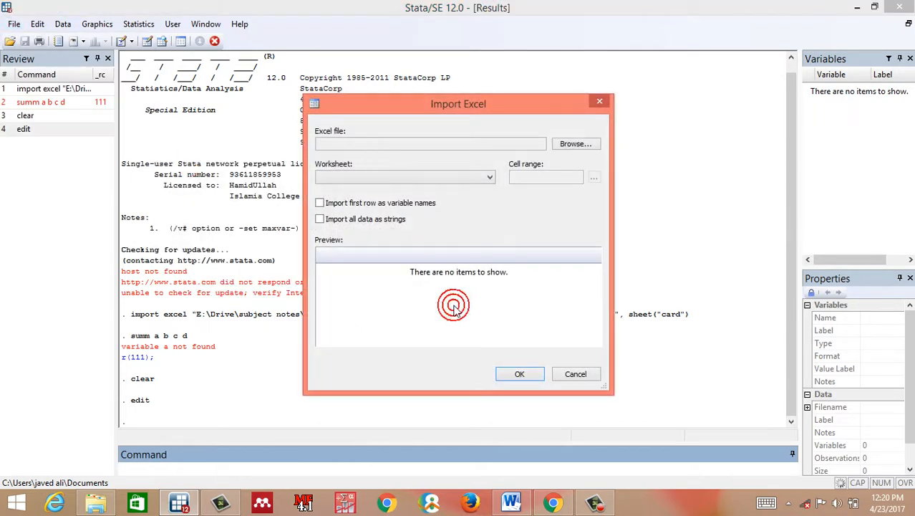
click(573, 143)
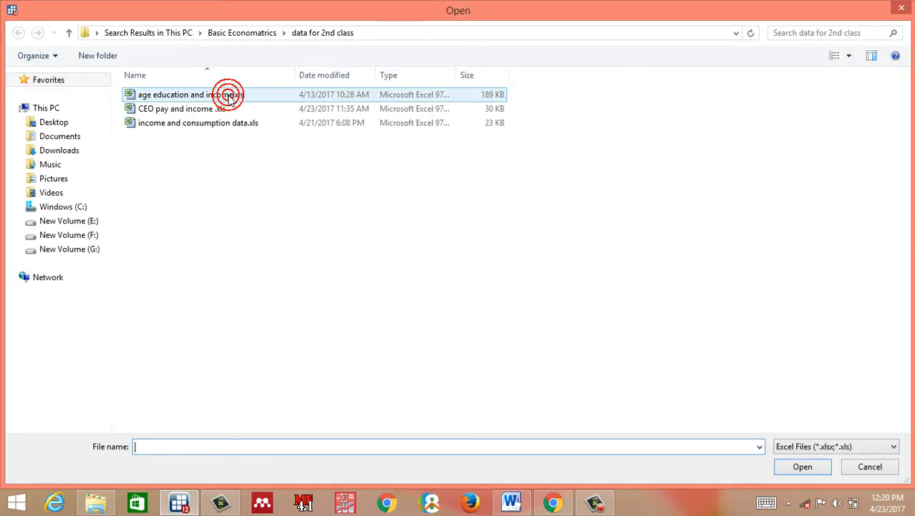
double_click(228, 97)
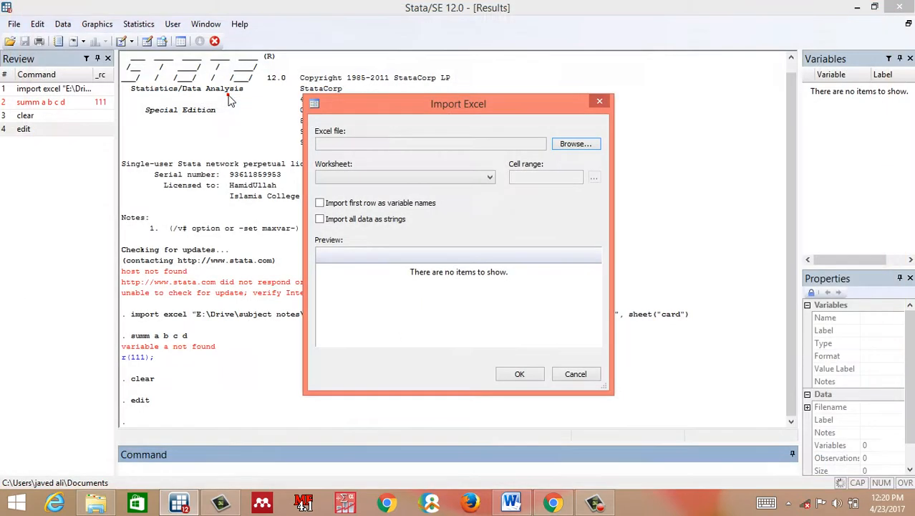
click(374, 207)
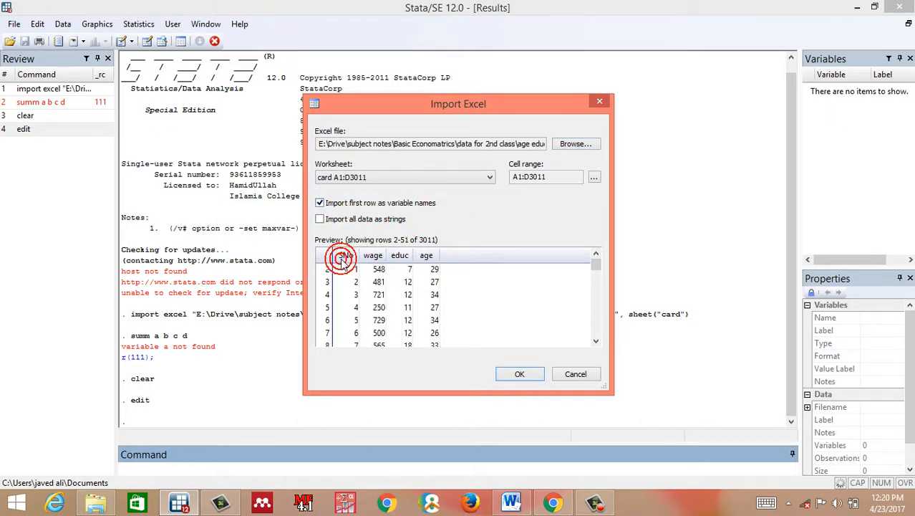
click(519, 373)
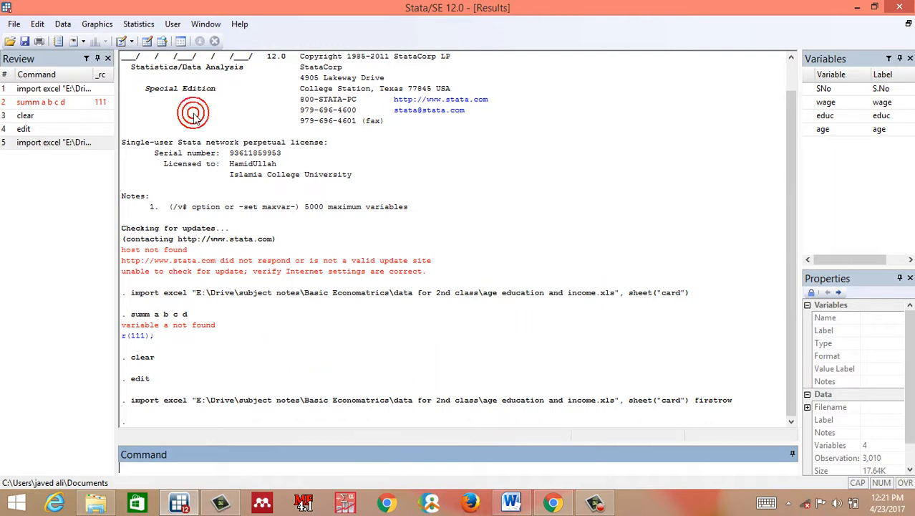
- Examine the reimported data and the SNo variable's properties in the Data Editor, and close it
click(146, 43)
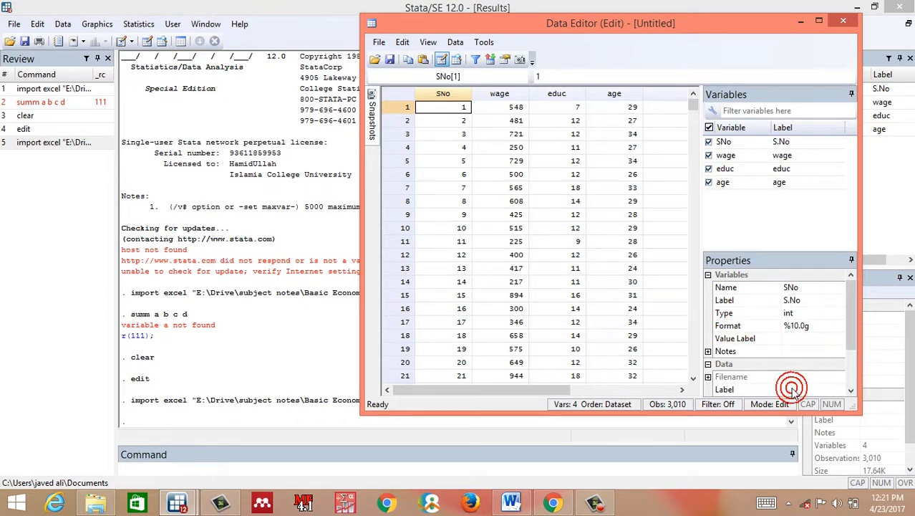
click(765, 142)
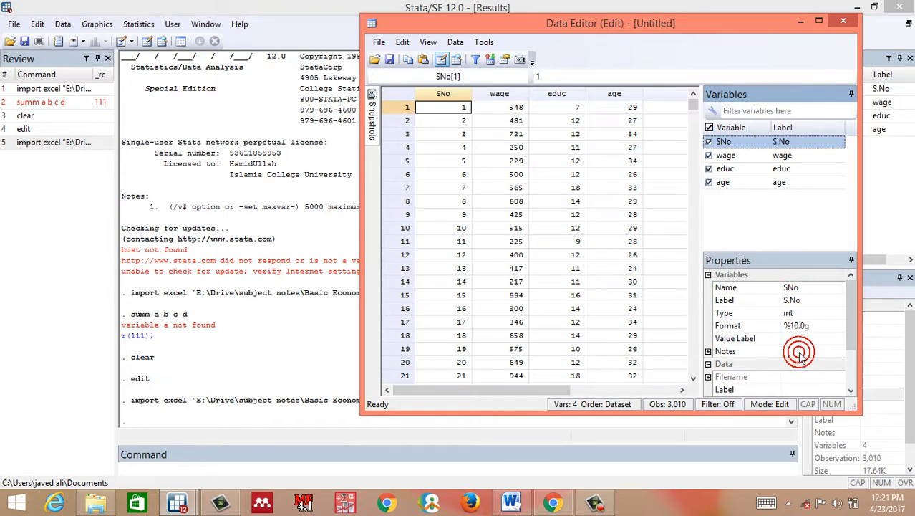
click(845, 24)
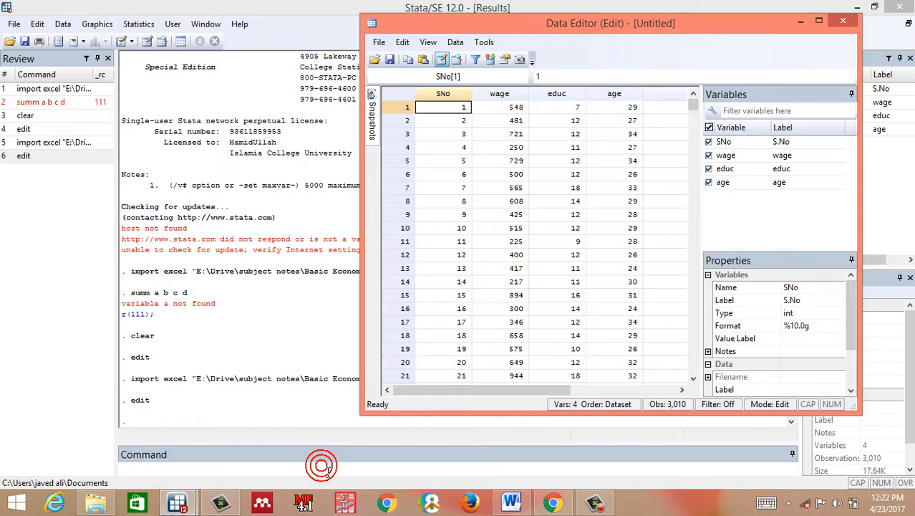
- Close the Data Editor, rerun the edit command from the command history to view the dataset, and close the editor again
click(844, 23)
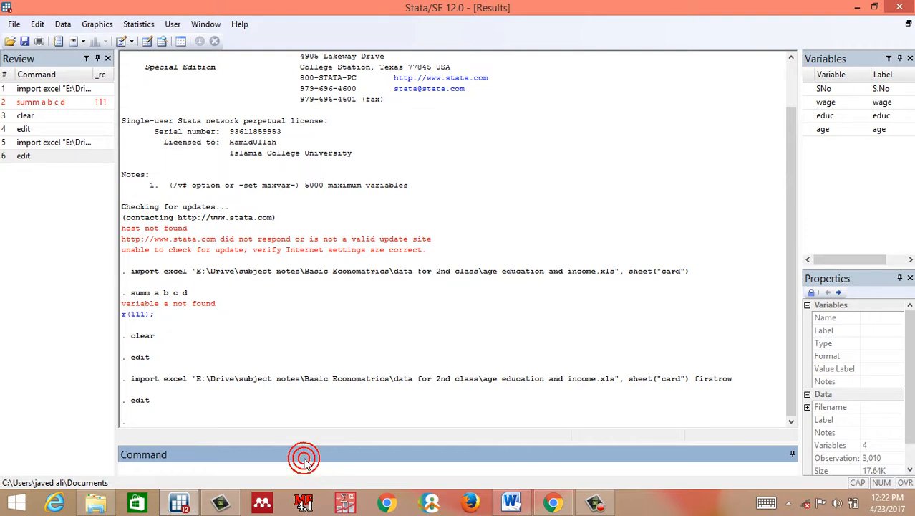
click(30, 129)
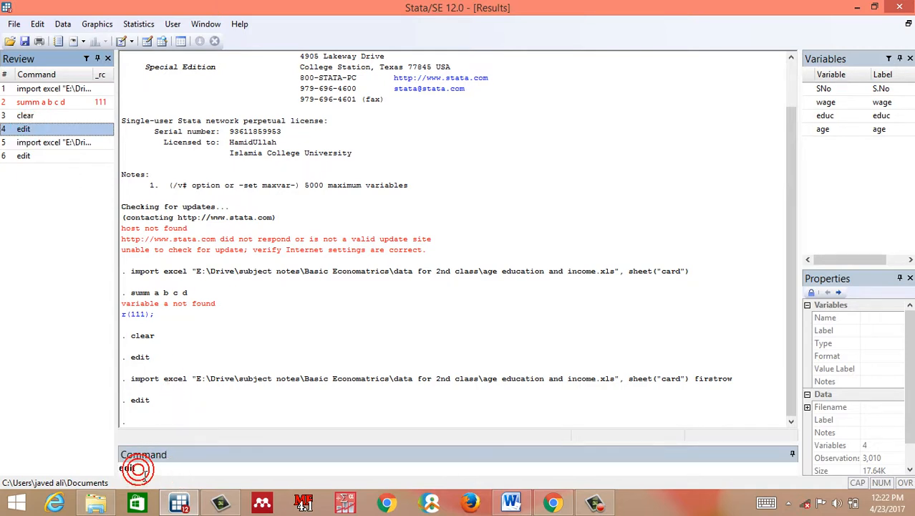
key(Return)
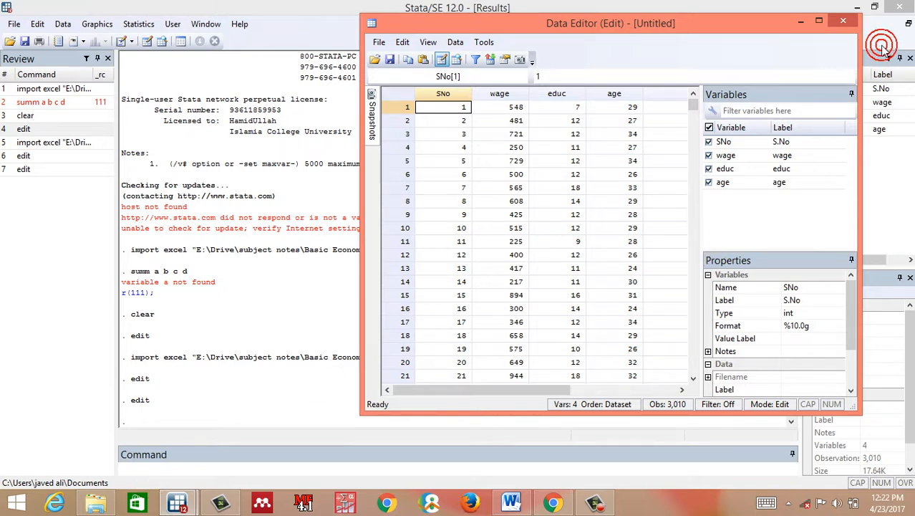
click(843, 22)
click(302, 465)
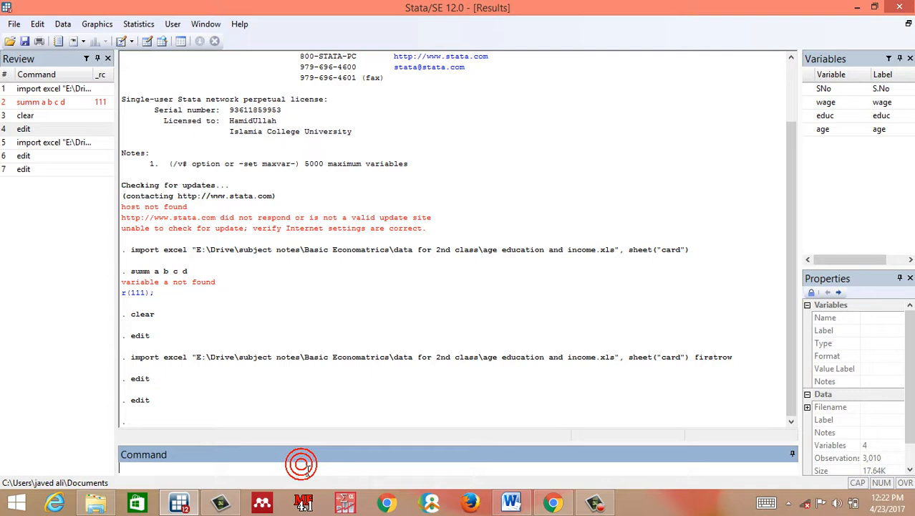
click(410, 199)
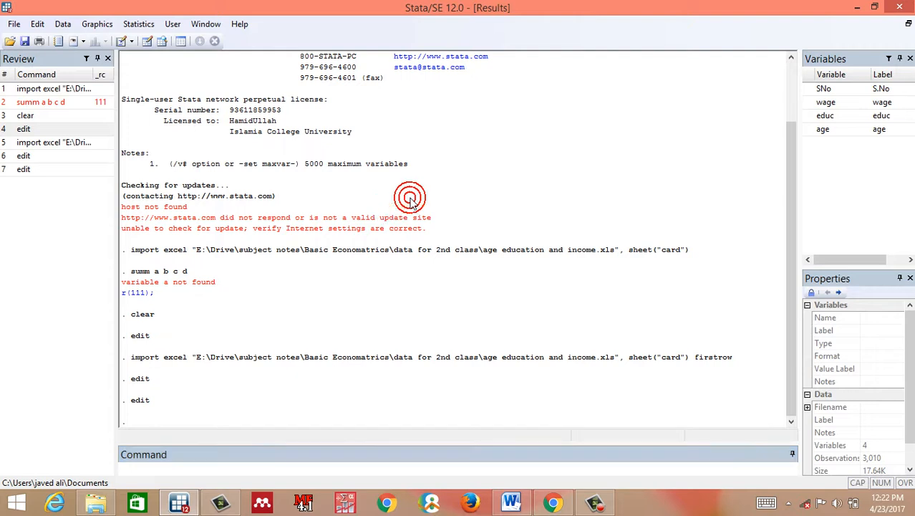
click(900, 7)
click(456, 274)
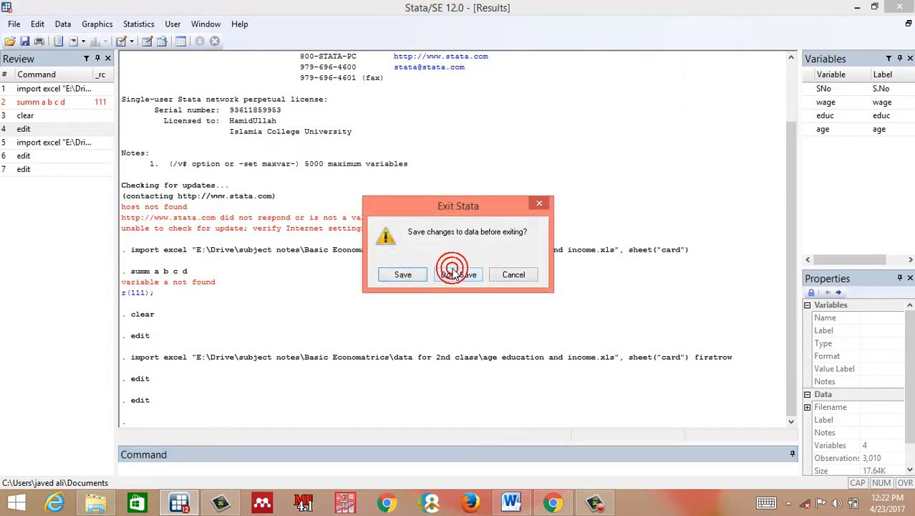
click(539, 201)
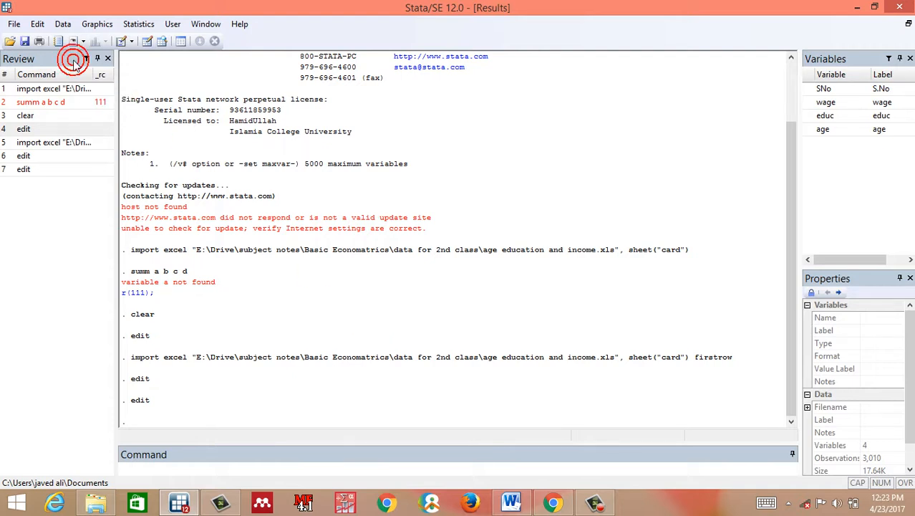
- Save the dataset as a Stata data file named example in the data for 2nd class folder under Basic Econometrics
click(14, 24)
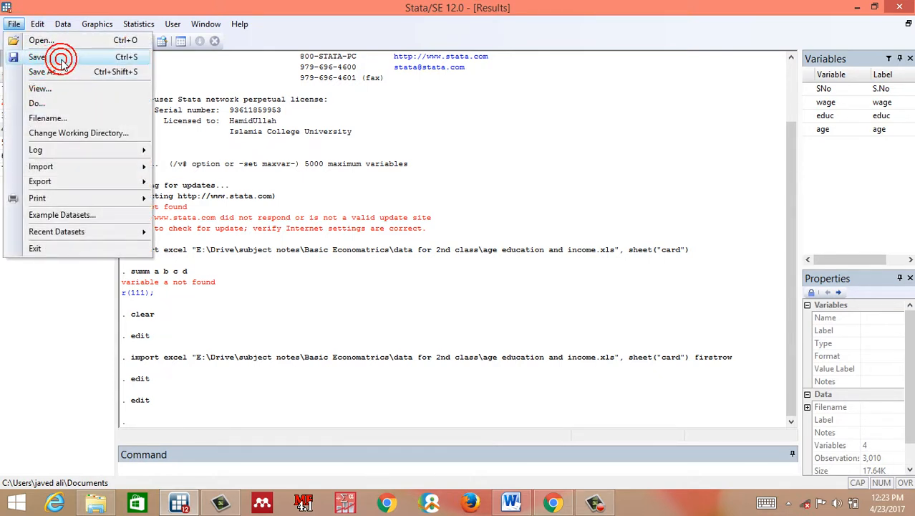
click(61, 57)
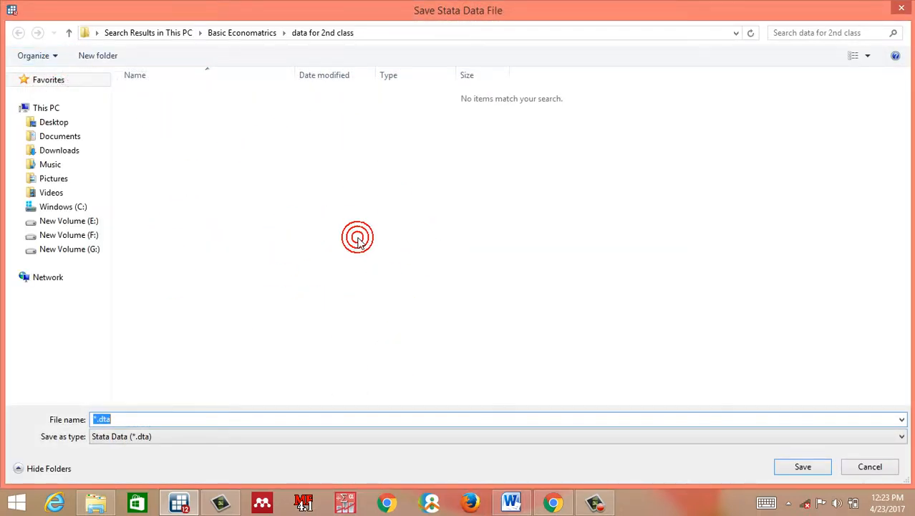
click(71, 122)
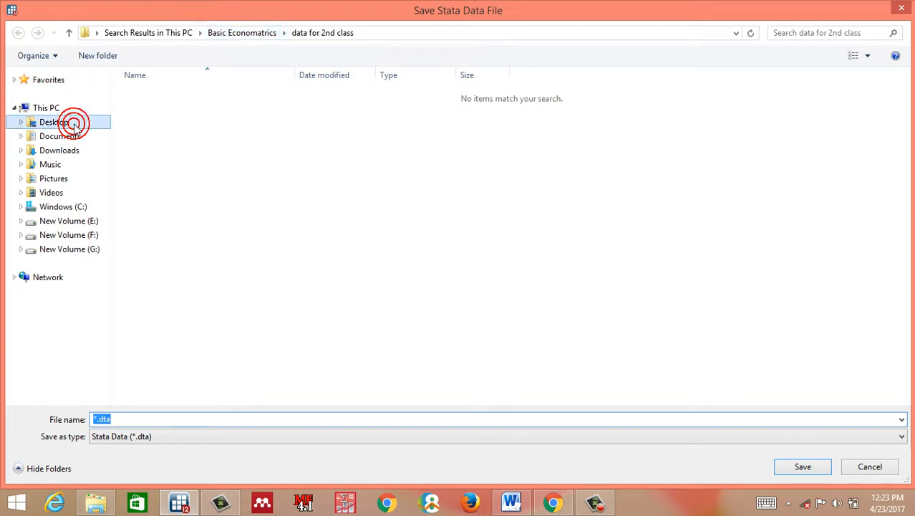
click(218, 93)
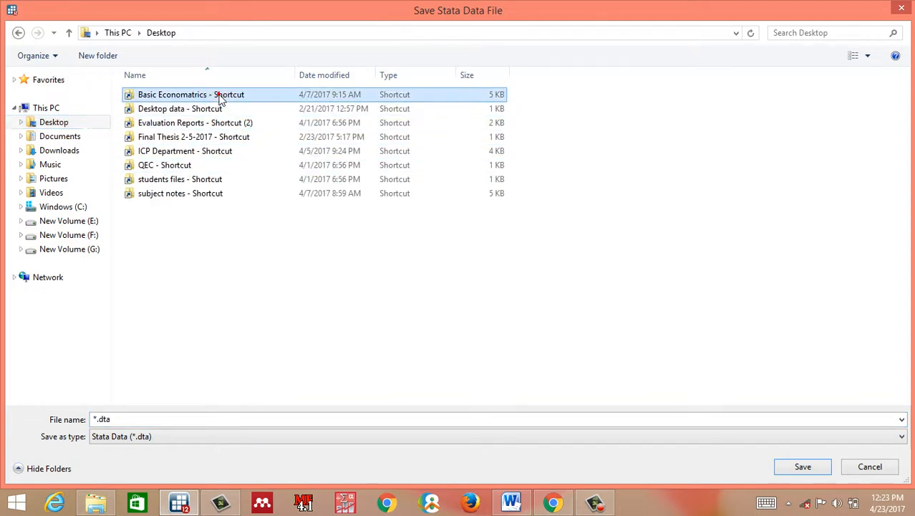
double_click(219, 94)
double_click(219, 94)
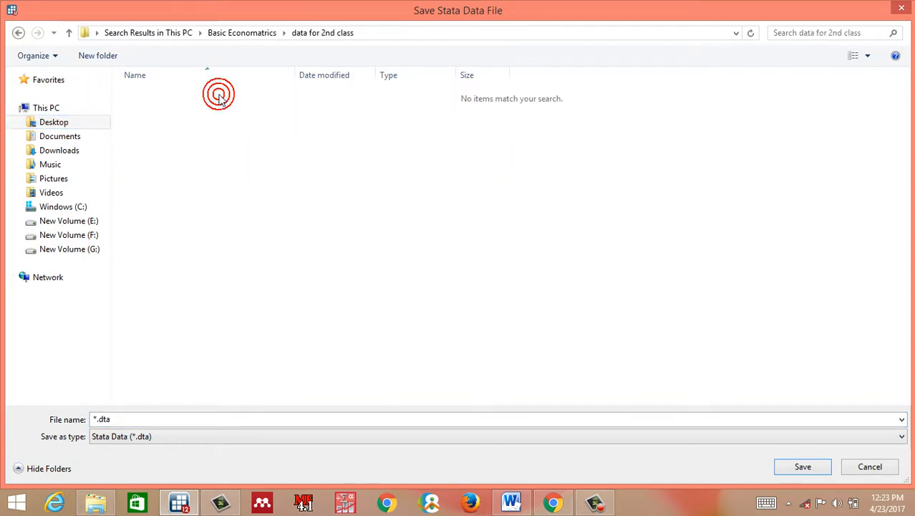
click(420, 419)
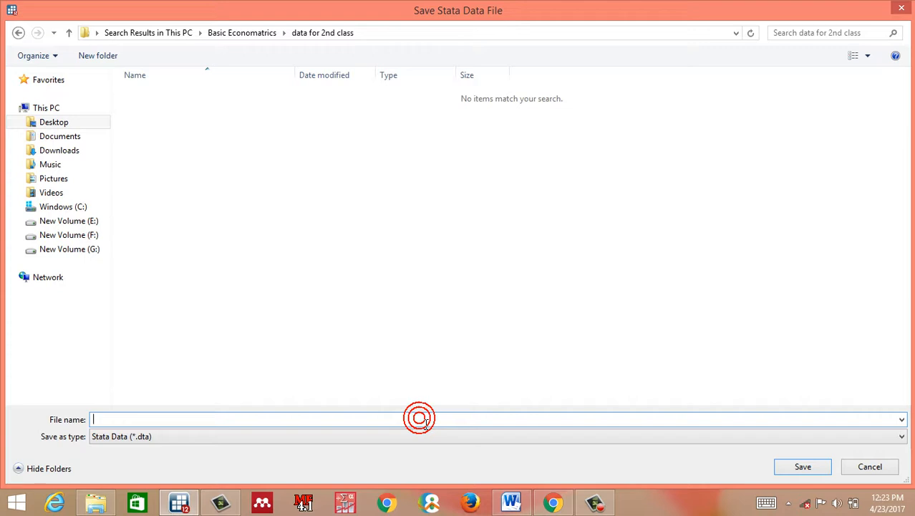
text(example)
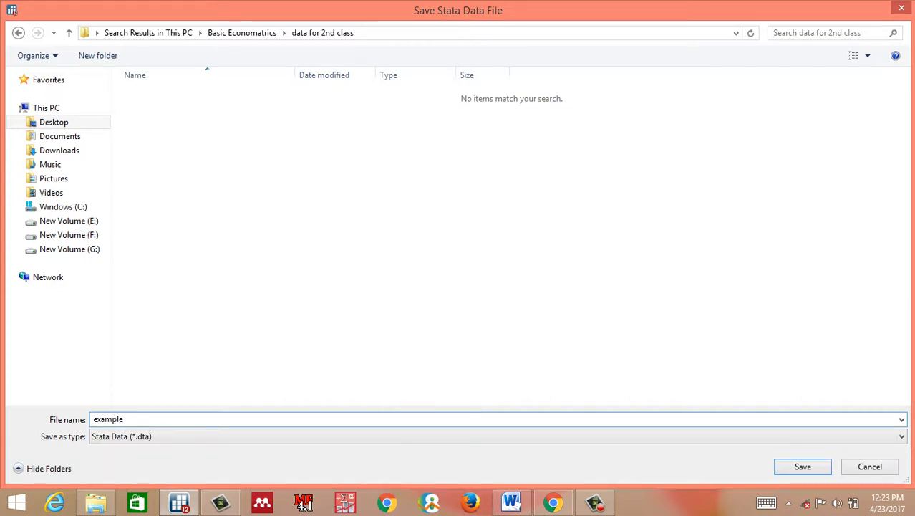
click(803, 467)
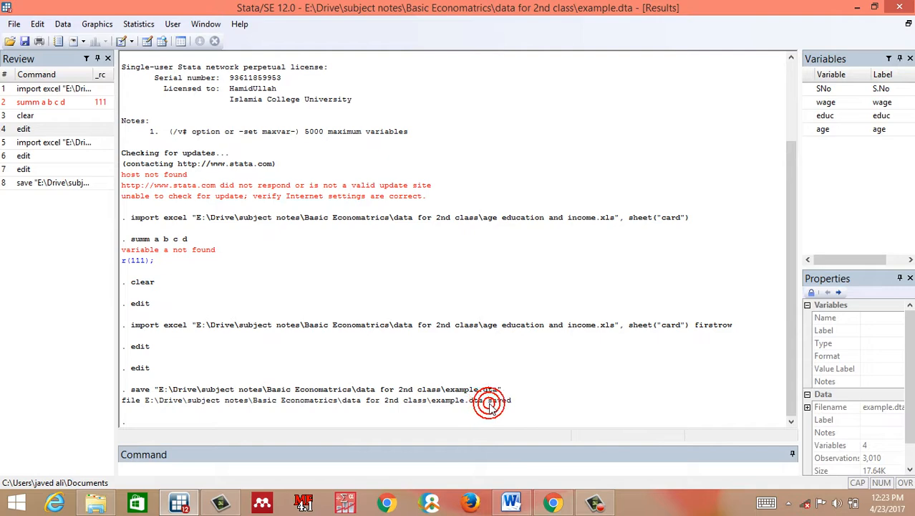
- Open example.dta from the data for 2nd class folder in File Explorer, and check it in the Data Editor with the edit command
click(91, 499)
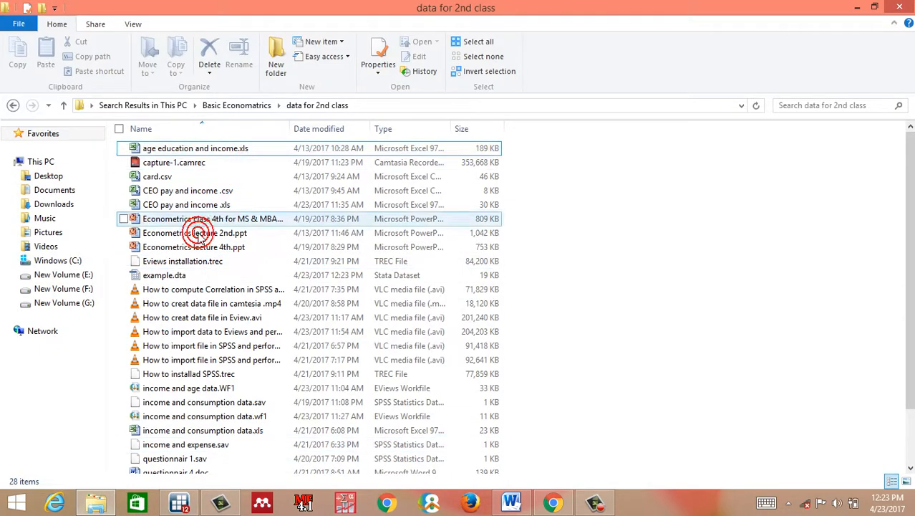
click(174, 279)
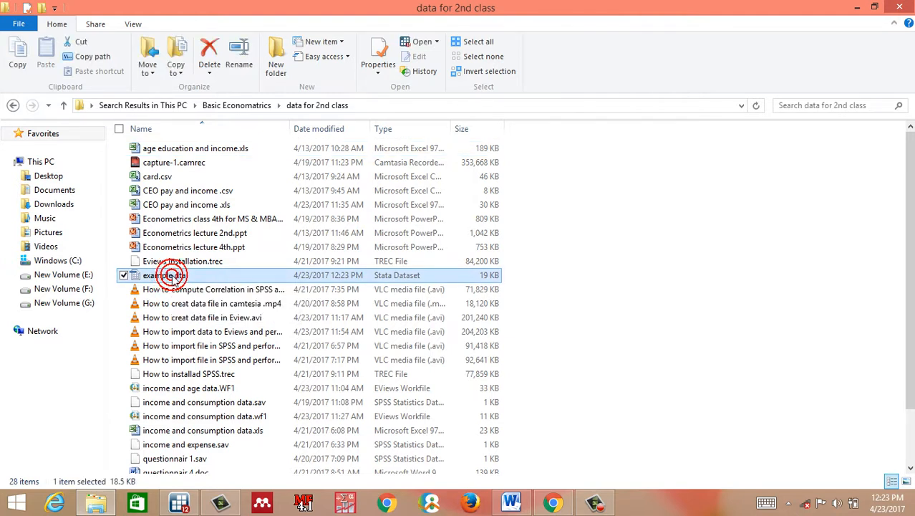
double_click(174, 280)
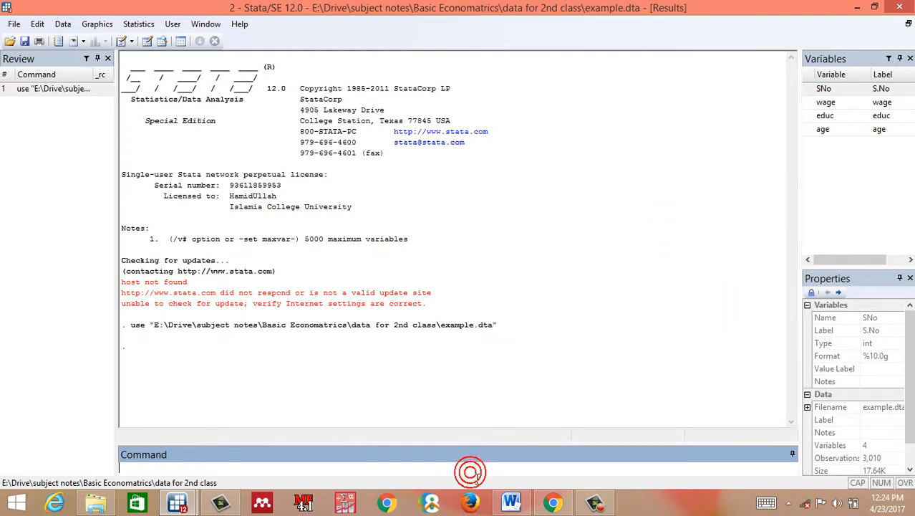
key(Return)
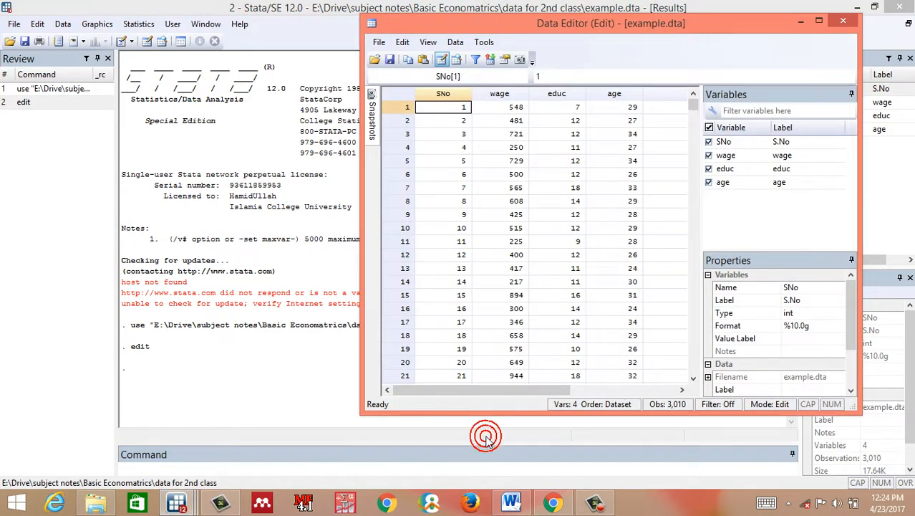
click(842, 23)
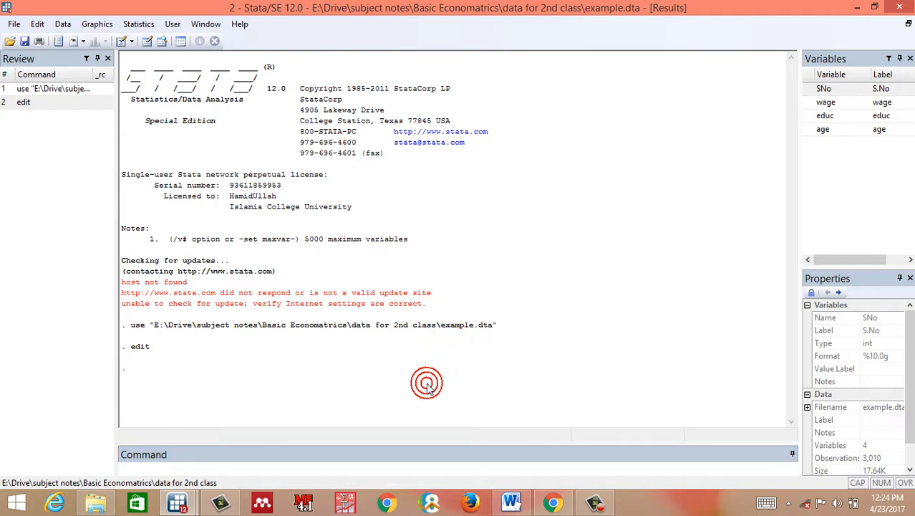
- Clear the example dataset from memory with the clear command and open the empty Data Editor
click(409, 469)
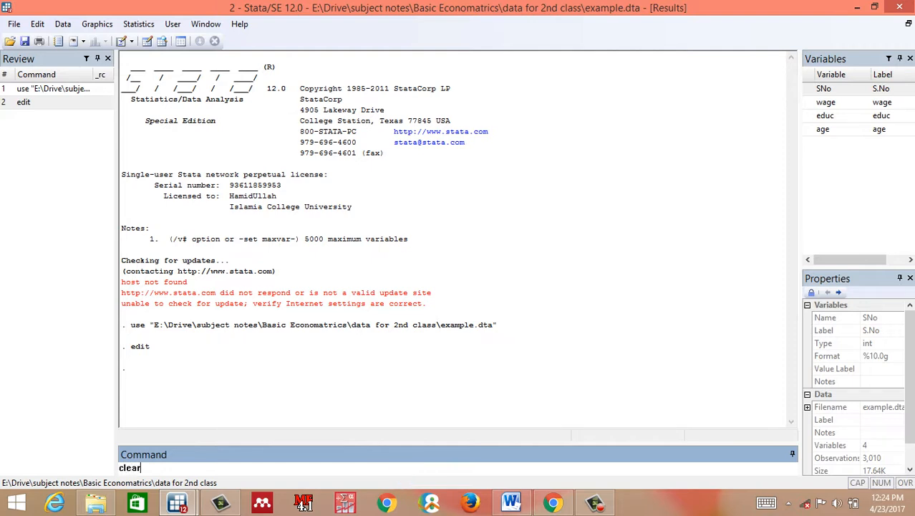
key(Return)
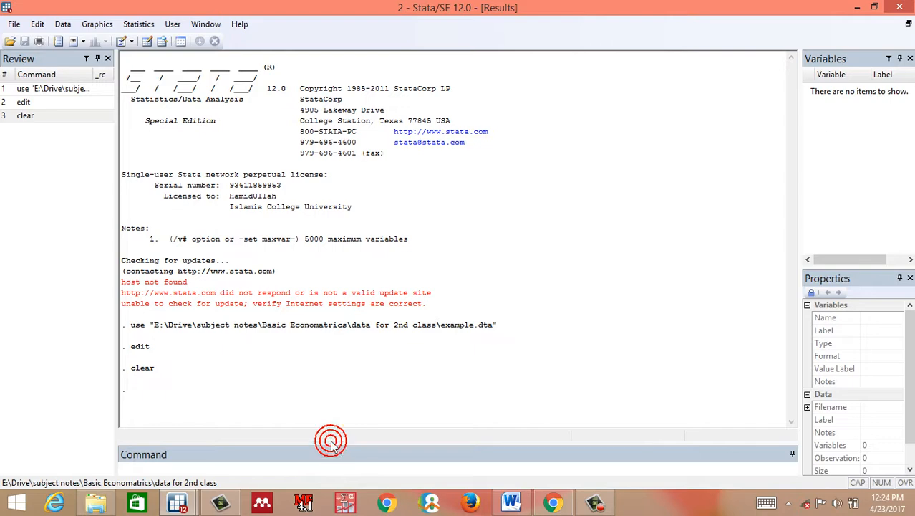
click(147, 41)
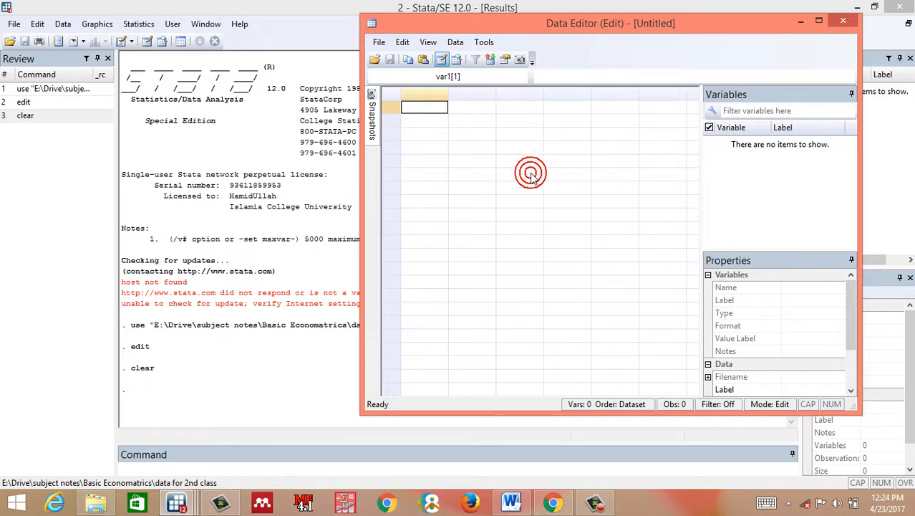
- Open age education and income.xls in Excel from File Explorer, dismiss the activation notice, and copy the entire card worksheet table including headers
click(90, 505)
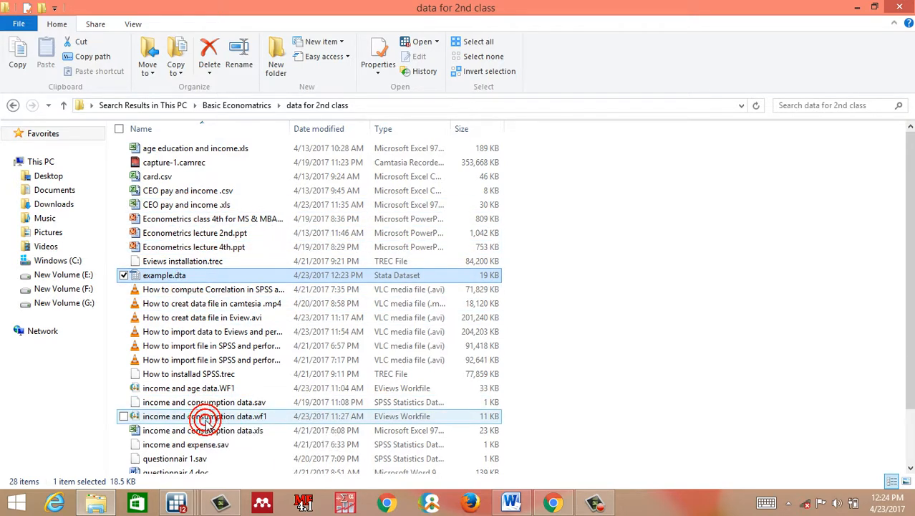
click(221, 152)
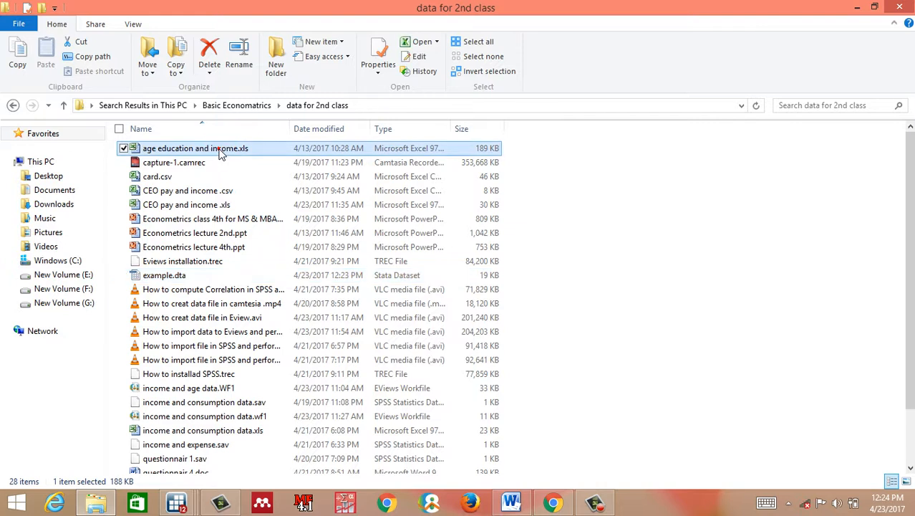
double_click(221, 151)
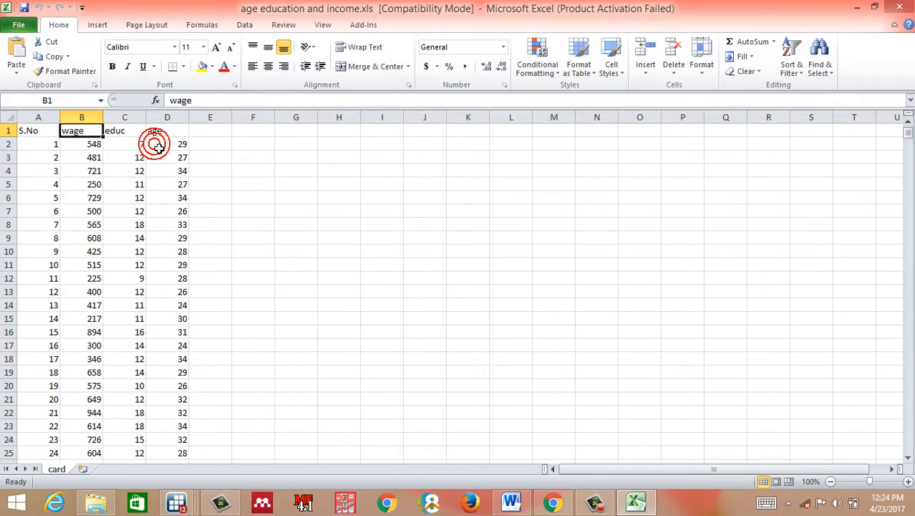
key(ctrl+a)
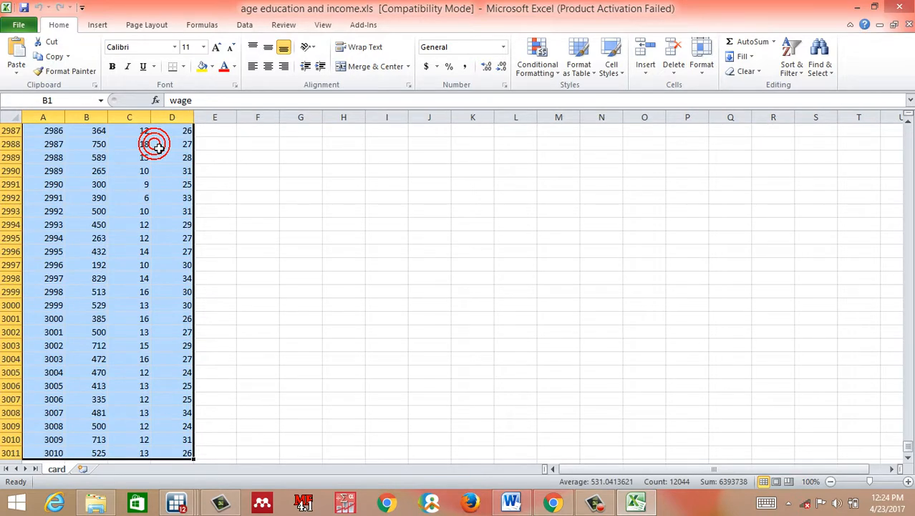
key(ctrl+c)
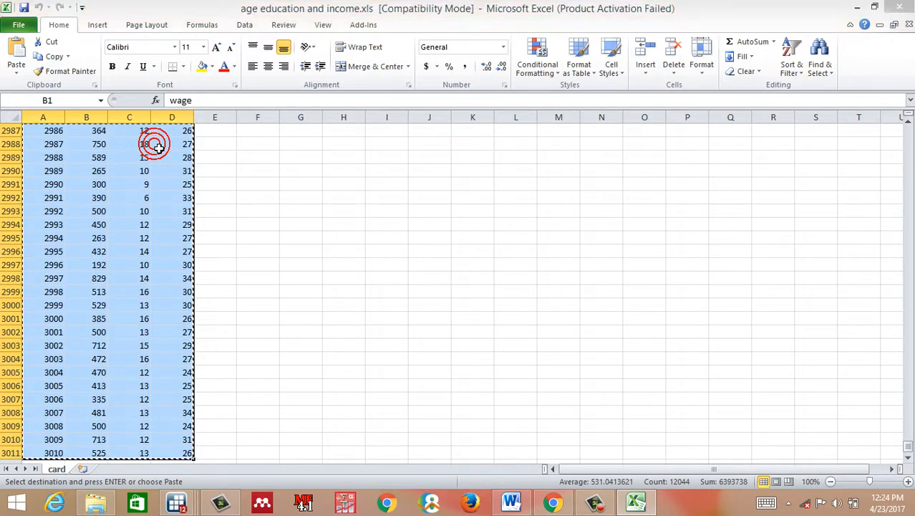
click(589, 377)
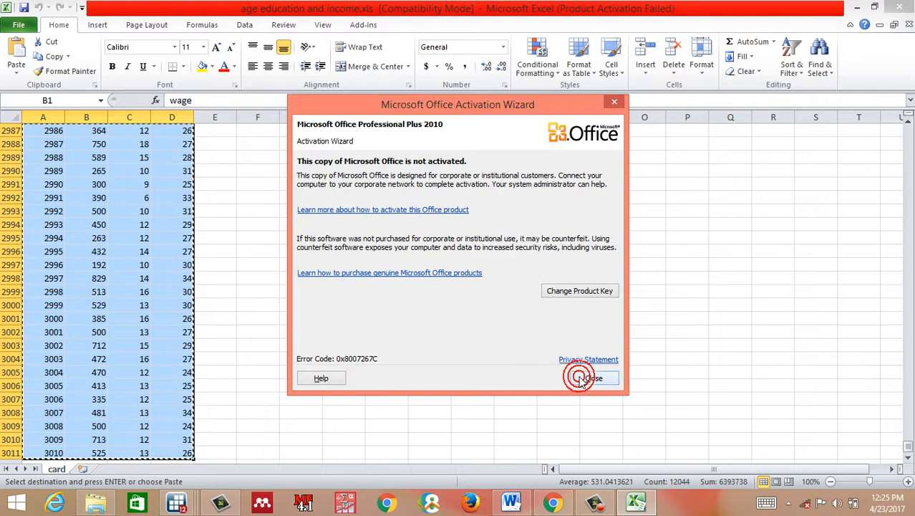
right_click(188, 272)
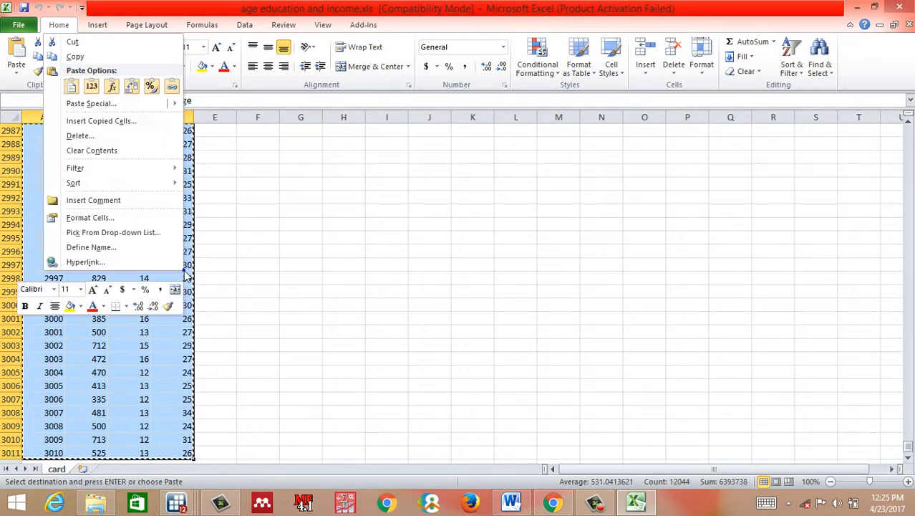
click(108, 58)
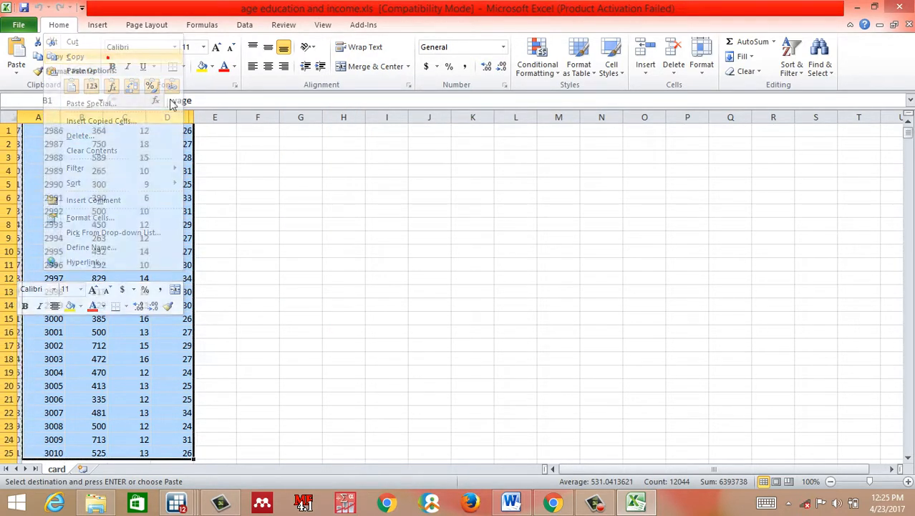
- Return to the empty Data Editor in Stata and paste the copied Excel table from the first cell, treating the first row as variable names
click(176, 503)
click(346, 429)
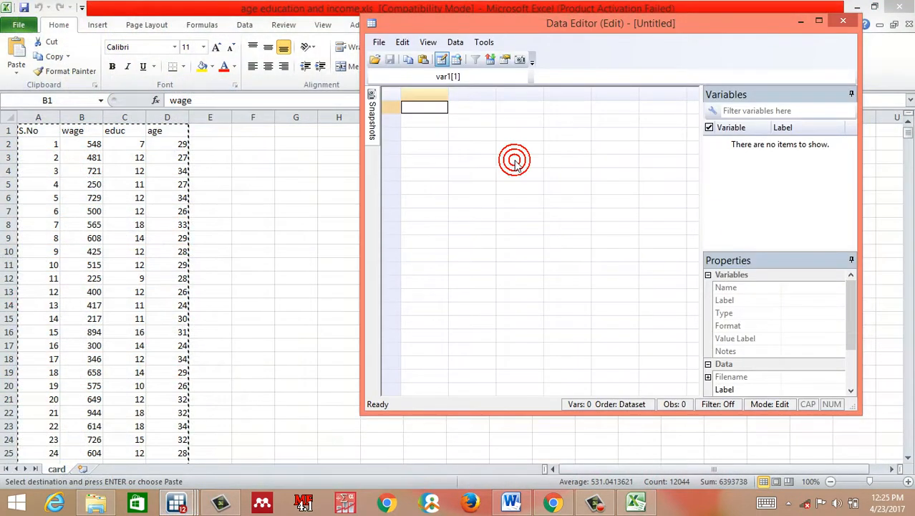
click(858, 8)
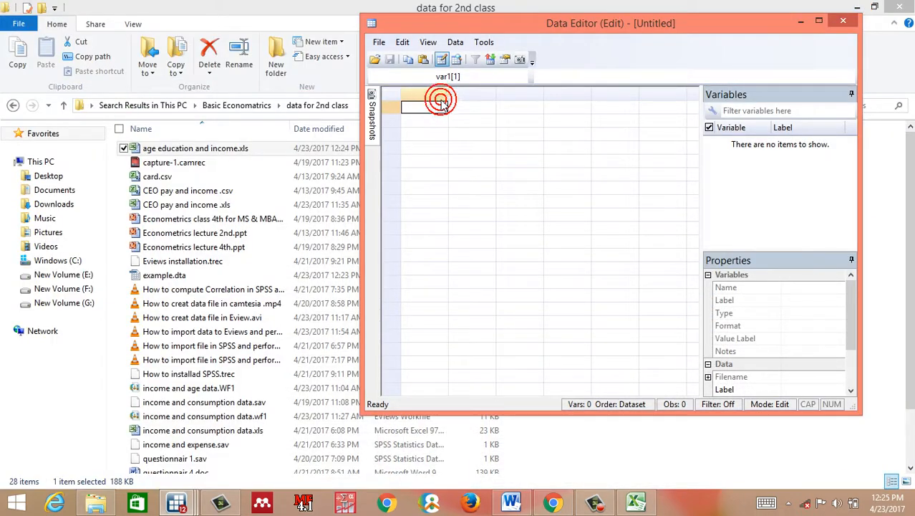
click(858, 8)
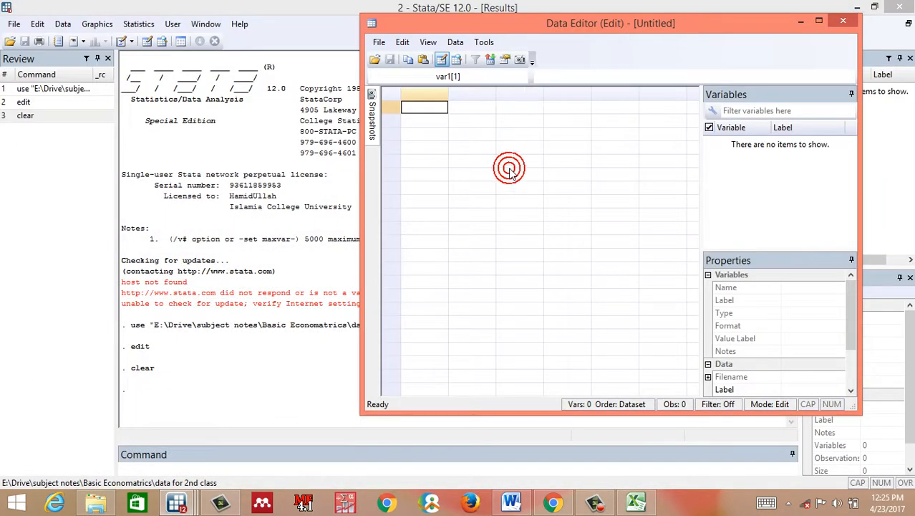
right_click(430, 110)
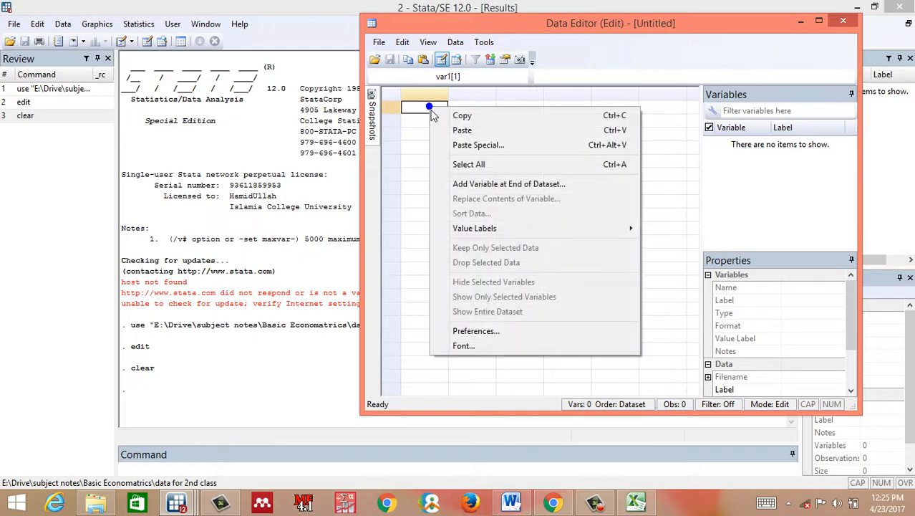
click(450, 132)
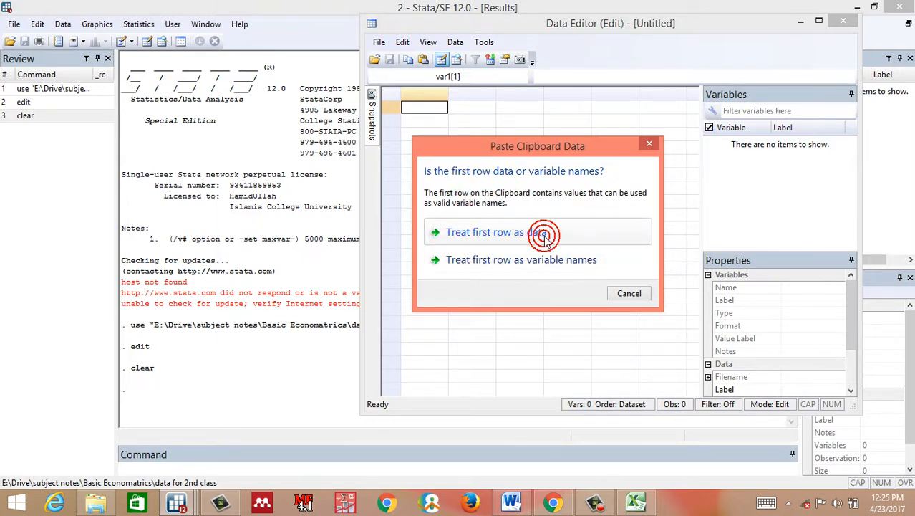
click(575, 263)
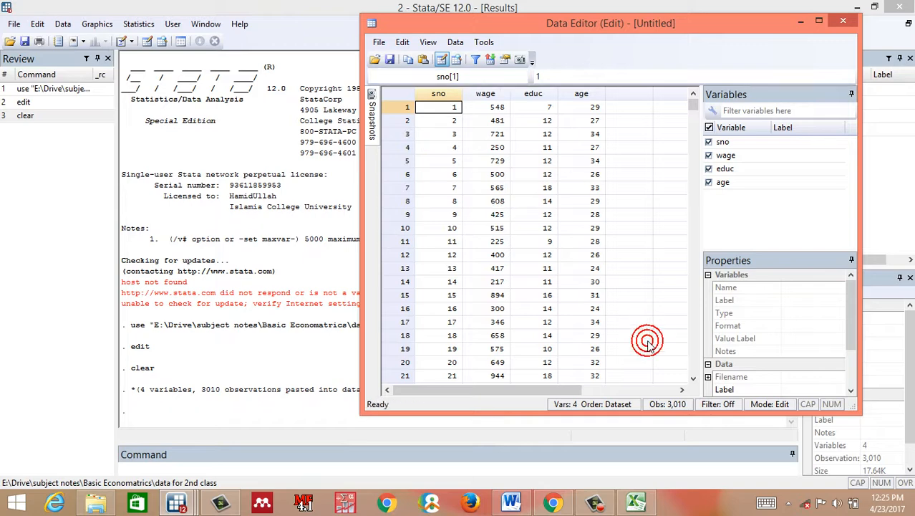
- Save the pasted dataset as example 2 in the data for 2nd class folder and close the Data Editor
click(390, 59)
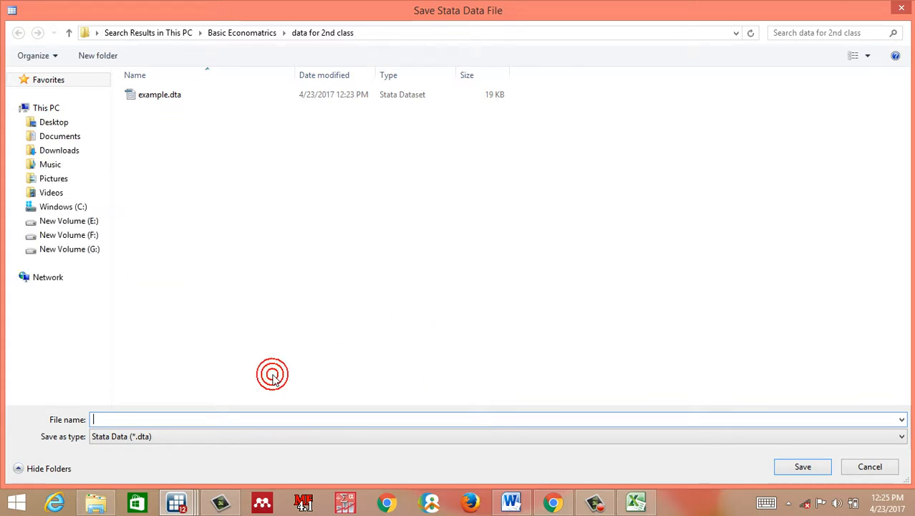
text(example)
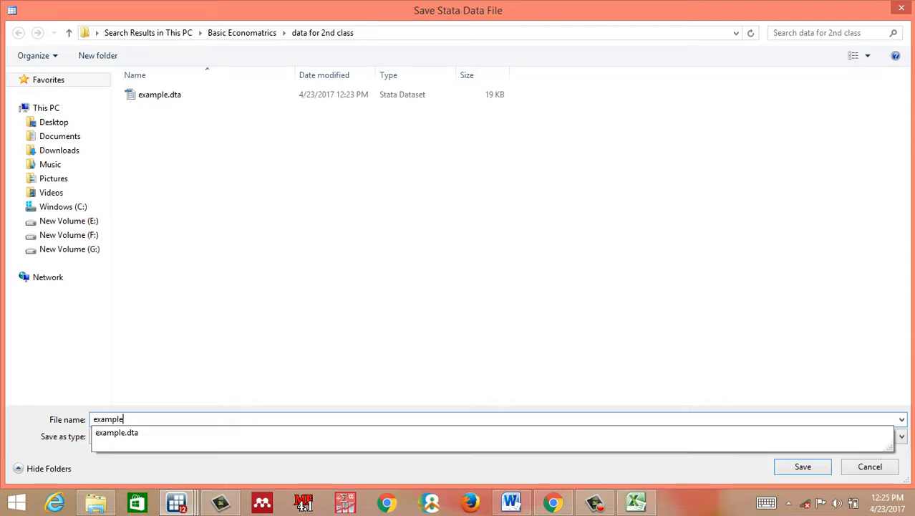
click(273, 378)
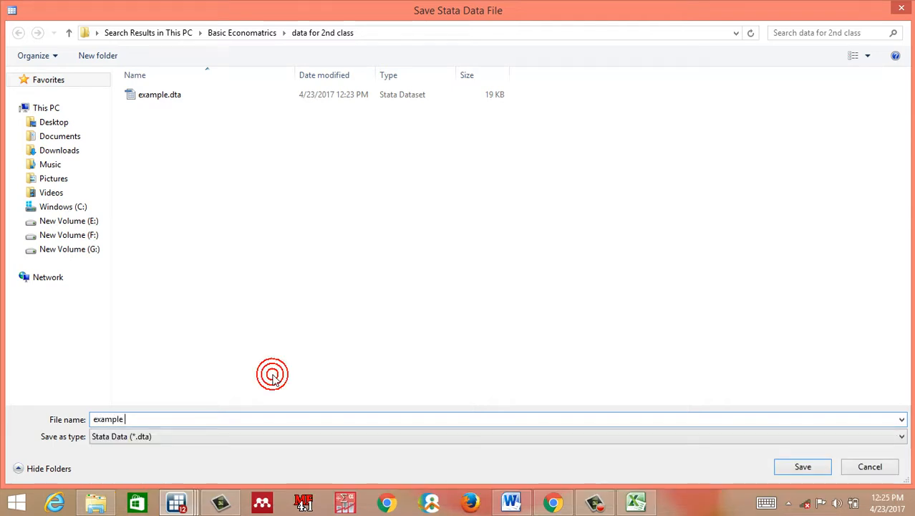
text(2)
key(Return)
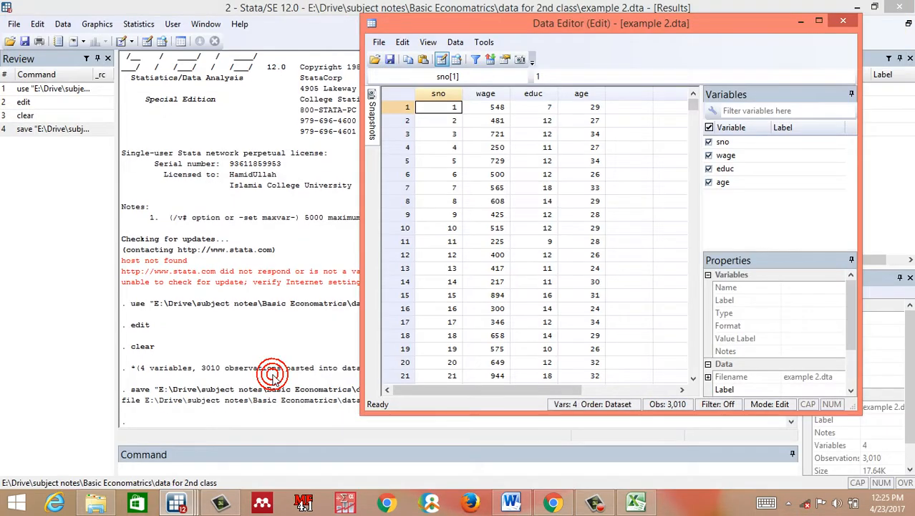
click(843, 21)
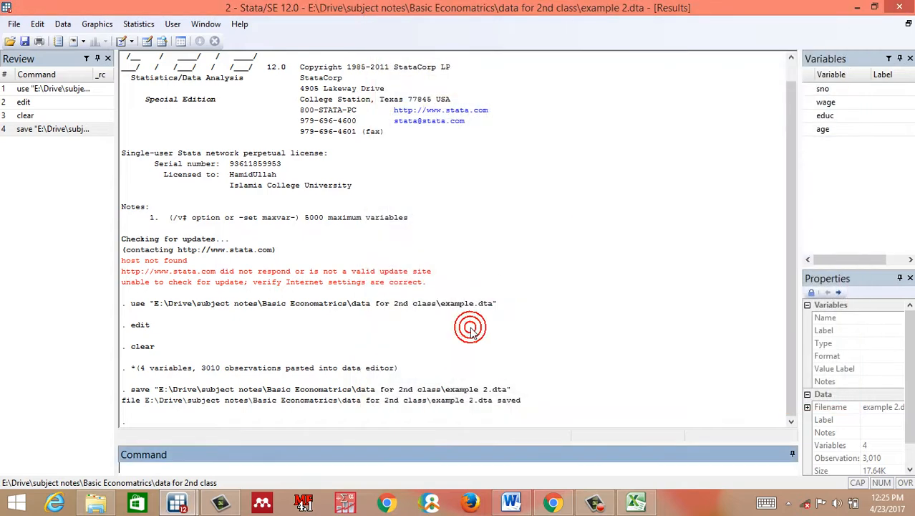
click(301, 472)
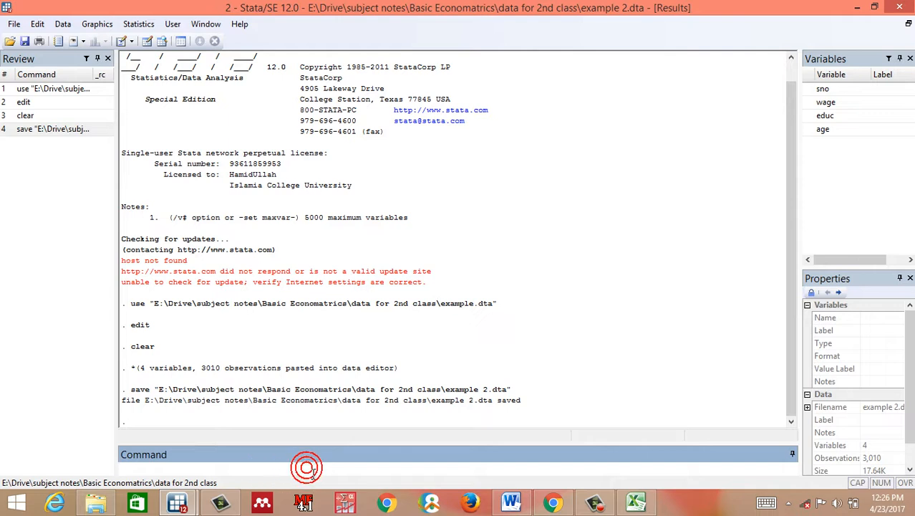
click(139, 23)
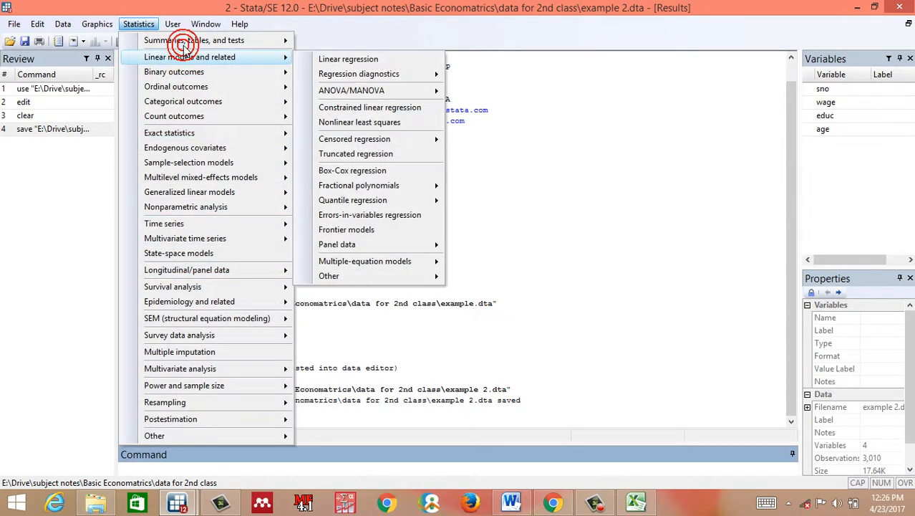
mouse_move(187, 40)
mouse_move(339, 43)
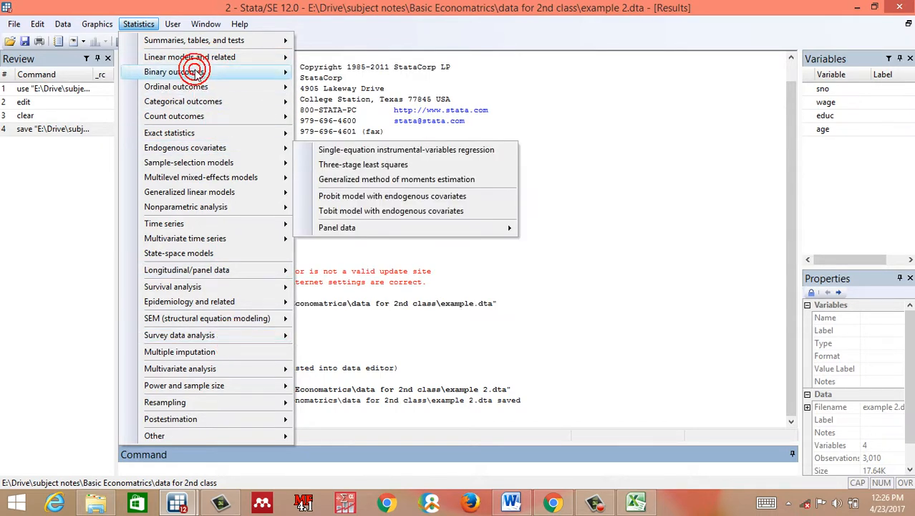
click(554, 258)
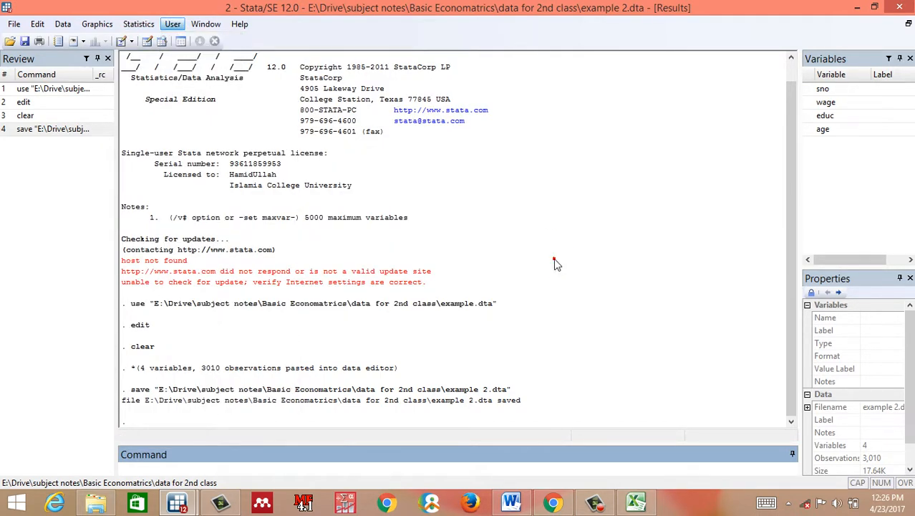
click(141, 25)
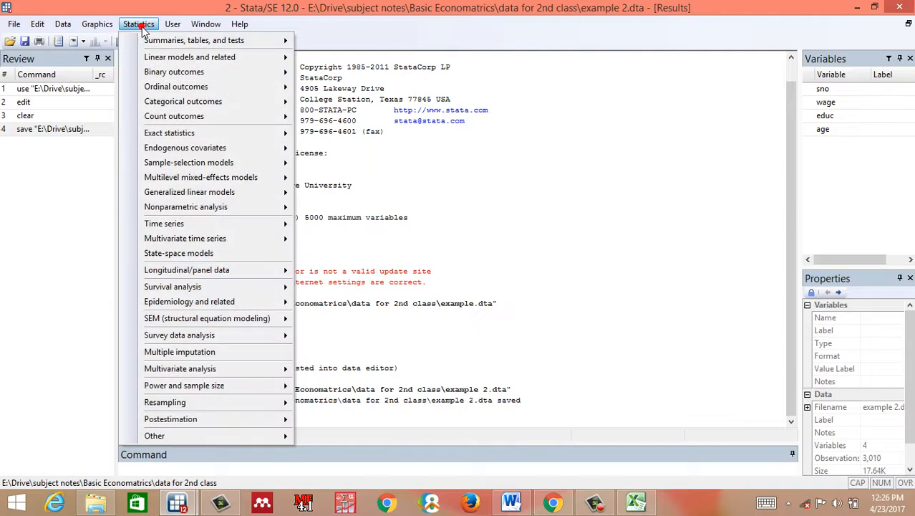
click(540, 246)
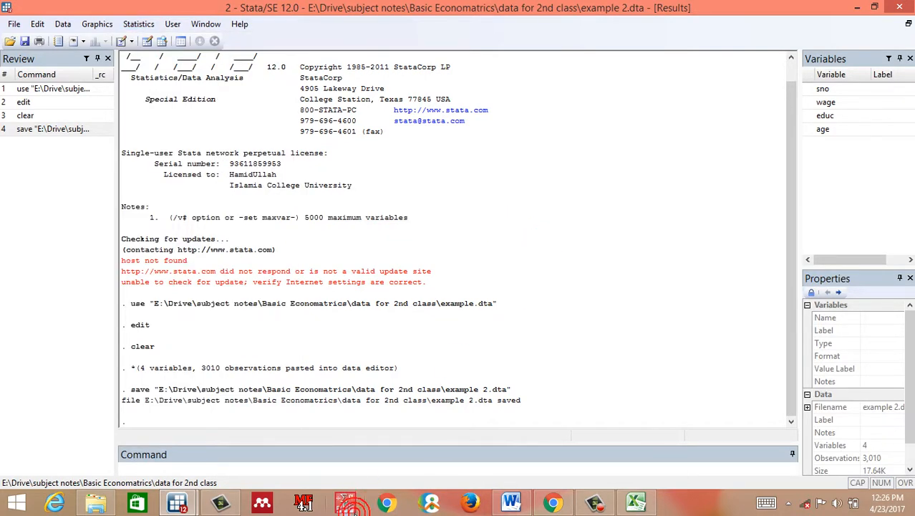
- Run the summ command on wage, educ and age to produce their descriptive statistics
click(406, 465)
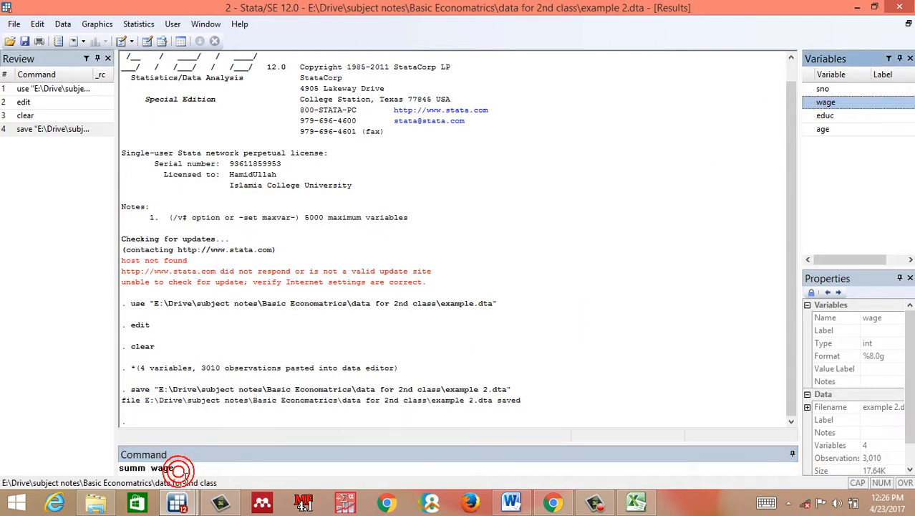
click(206, 469)
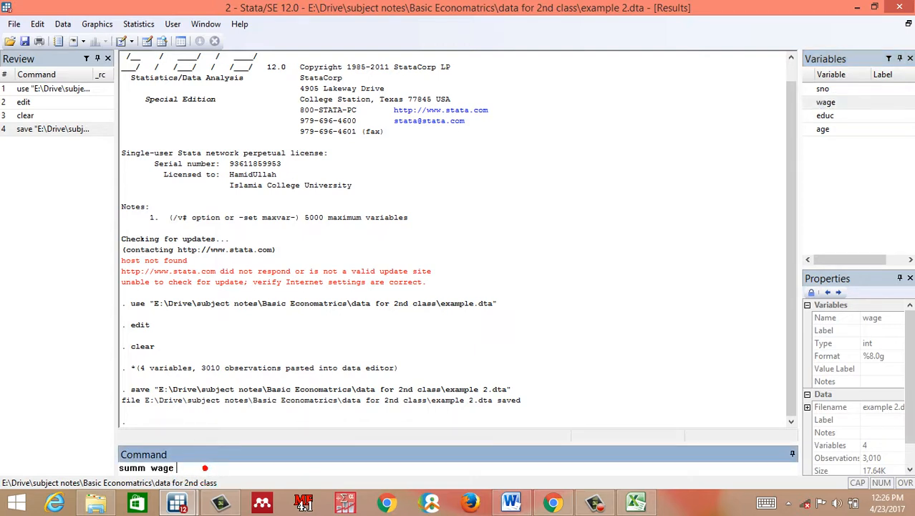
click(205, 468)
text(educ age)
key(Return)
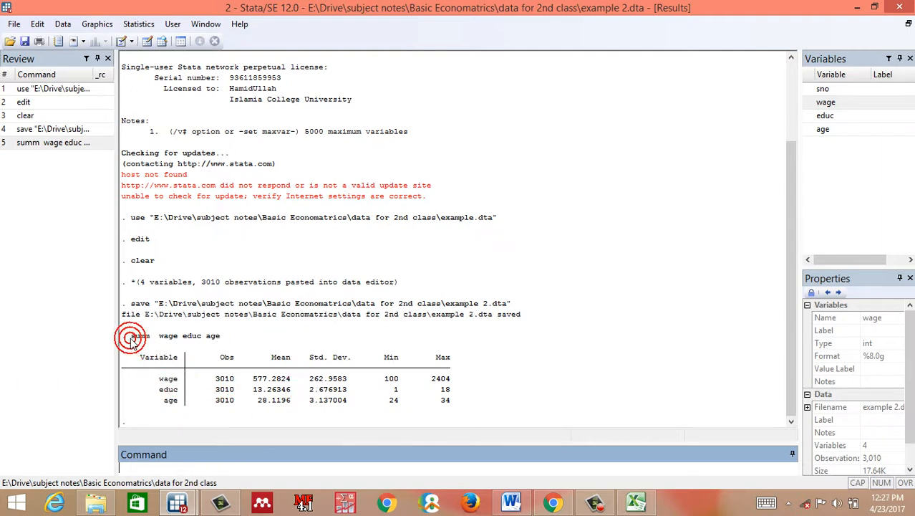
drag(130, 339, 220, 340)
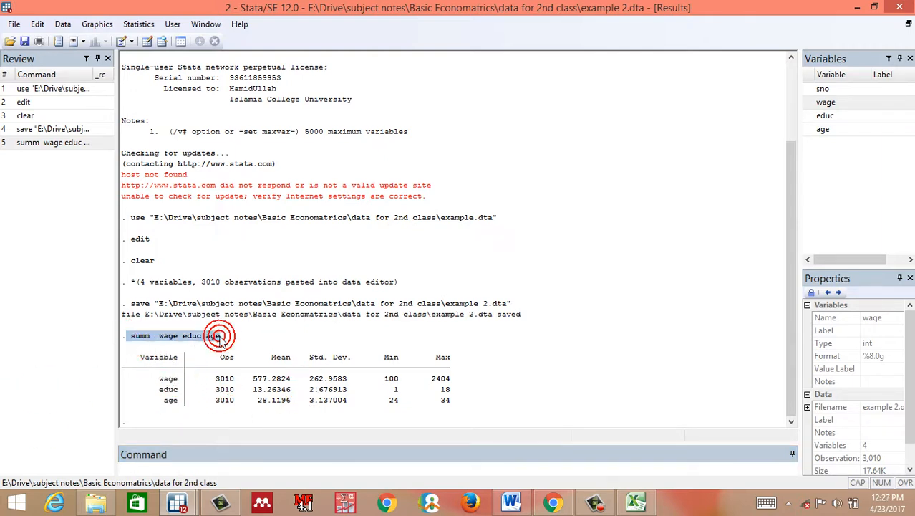
click(43, 142)
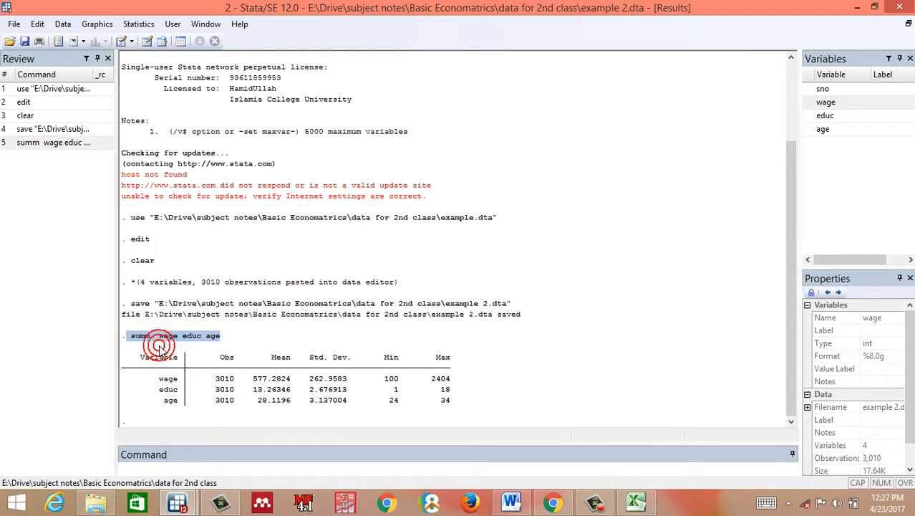
- Copy the descriptive statistics output as a table, paste it into a new blank Word document, and return to Stata
drag(137, 358, 489, 433)
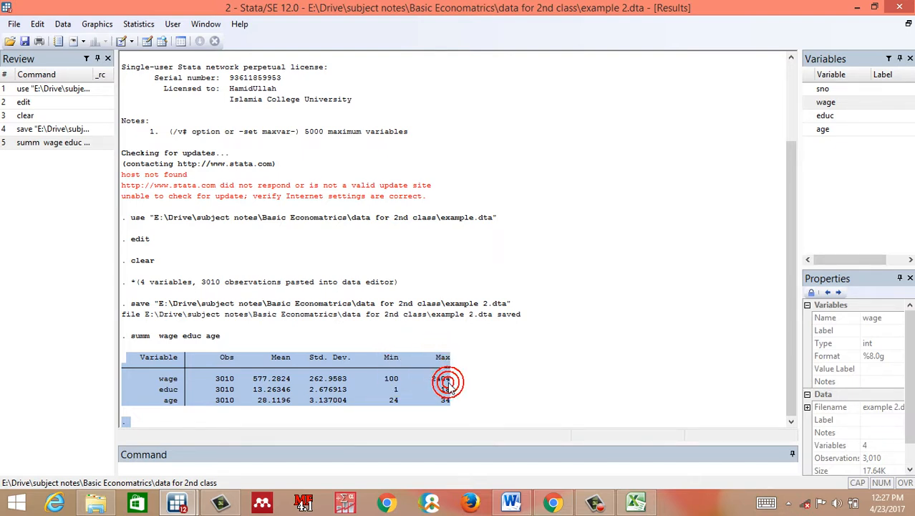
right_click(352, 364)
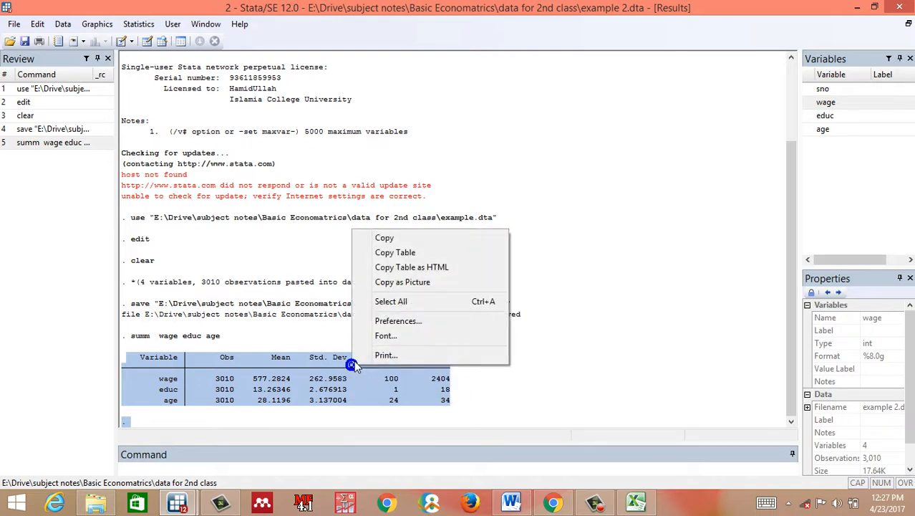
click(410, 254)
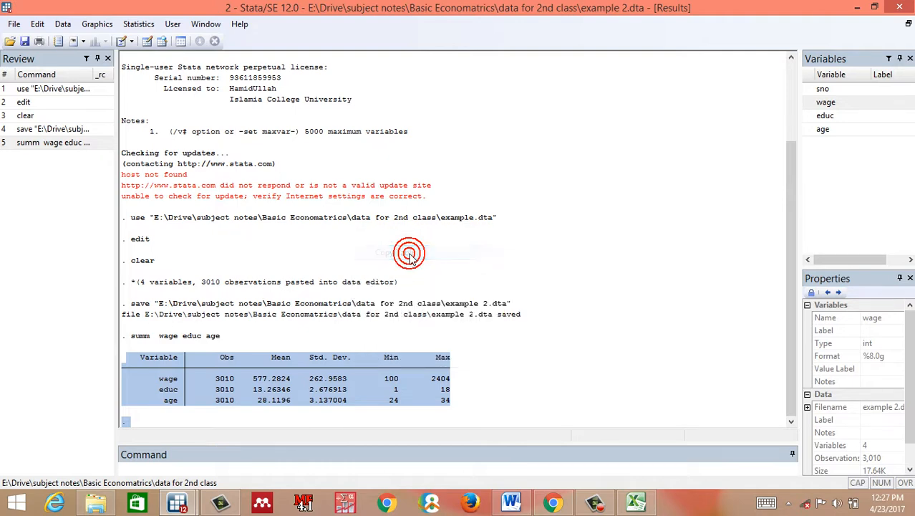
click(512, 499)
click(466, 369)
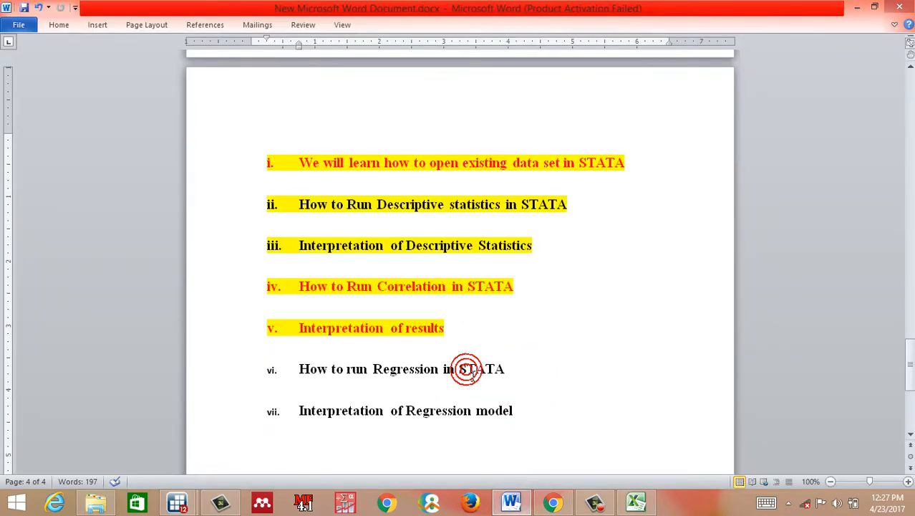
key(ctrl+n)
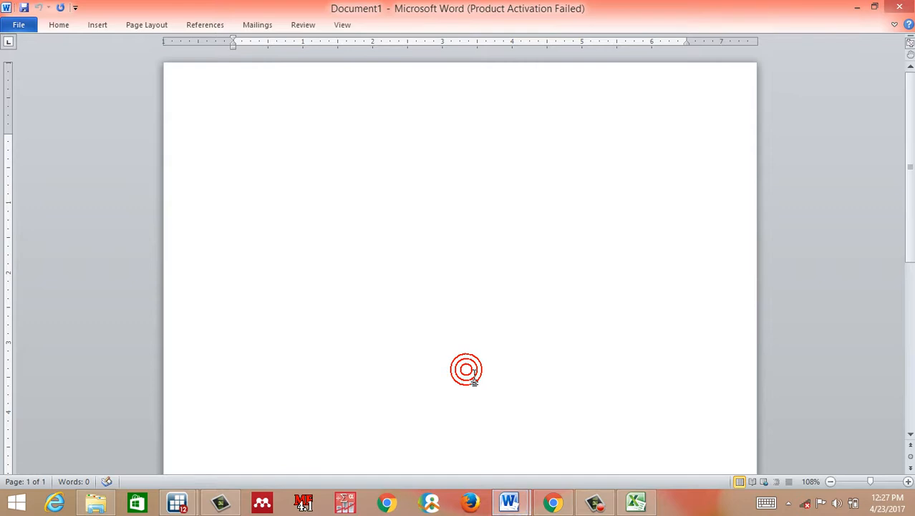
key(ctrl+v)
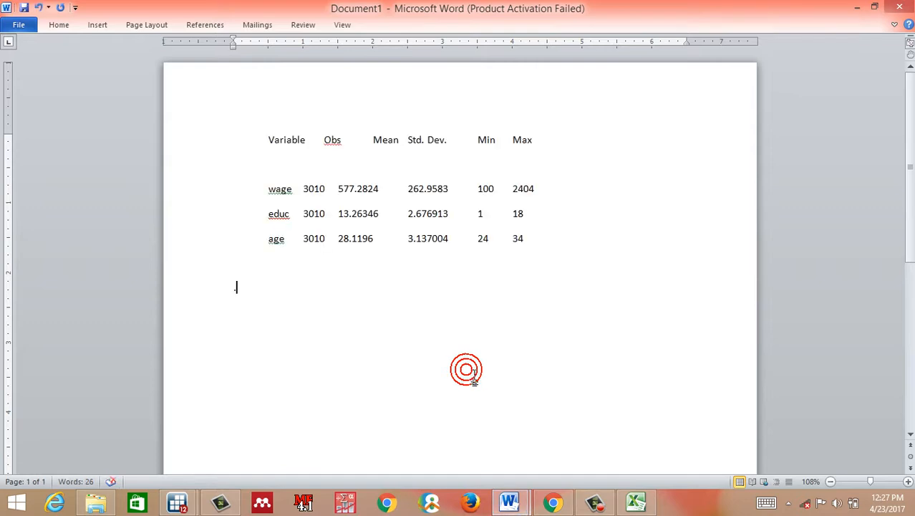
drag(530, 243, 262, 147)
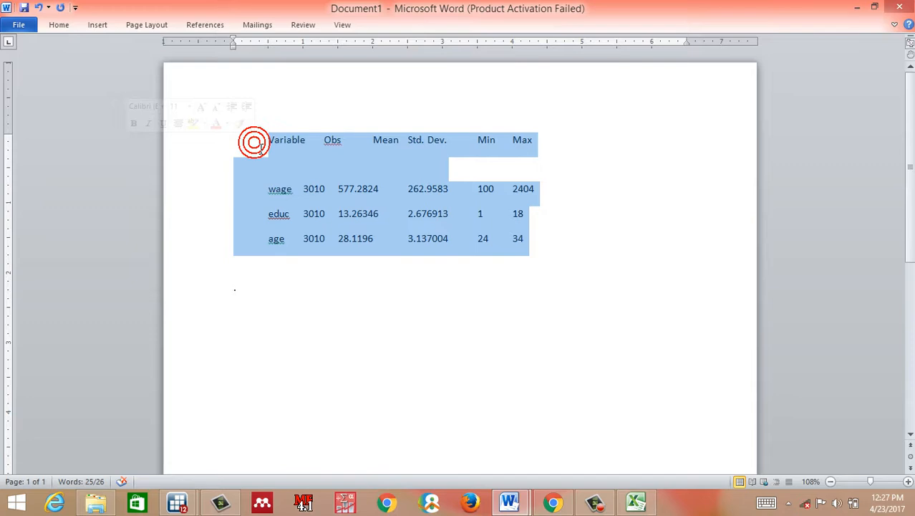
click(521, 300)
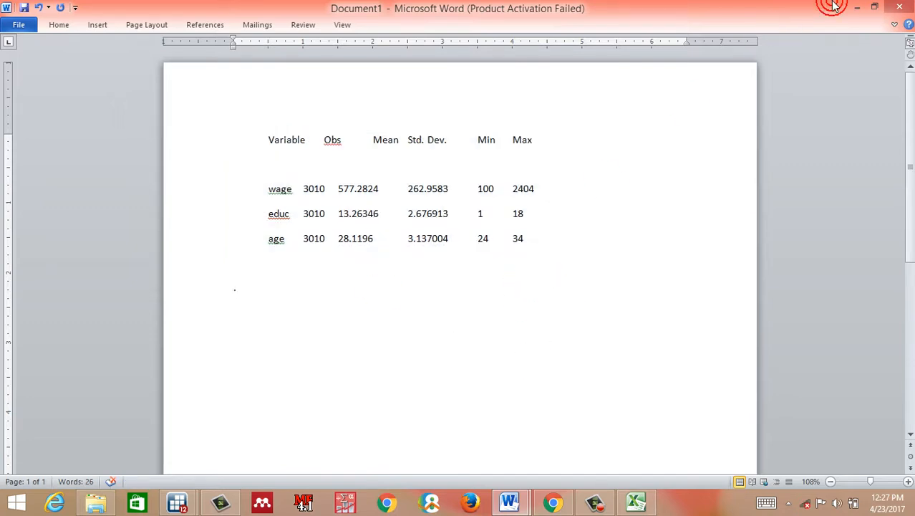
click(857, 7)
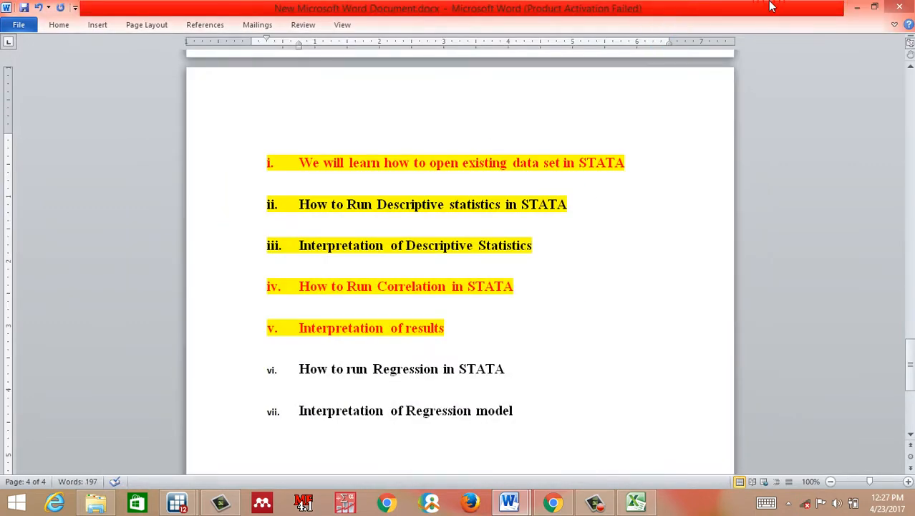
click(852, 9)
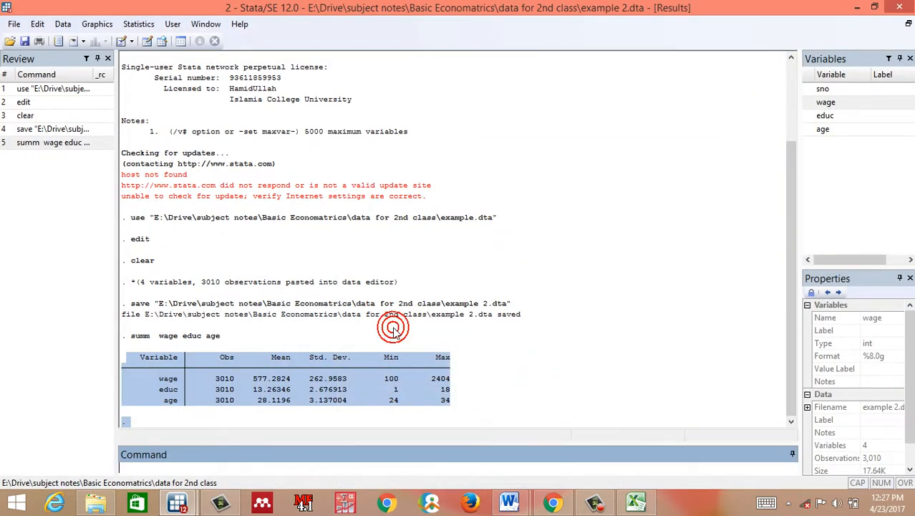
- Run Summary statistics from its dialog on wage, educ and age with the standard display, submitting it before accepting and closing the dialog
click(137, 24)
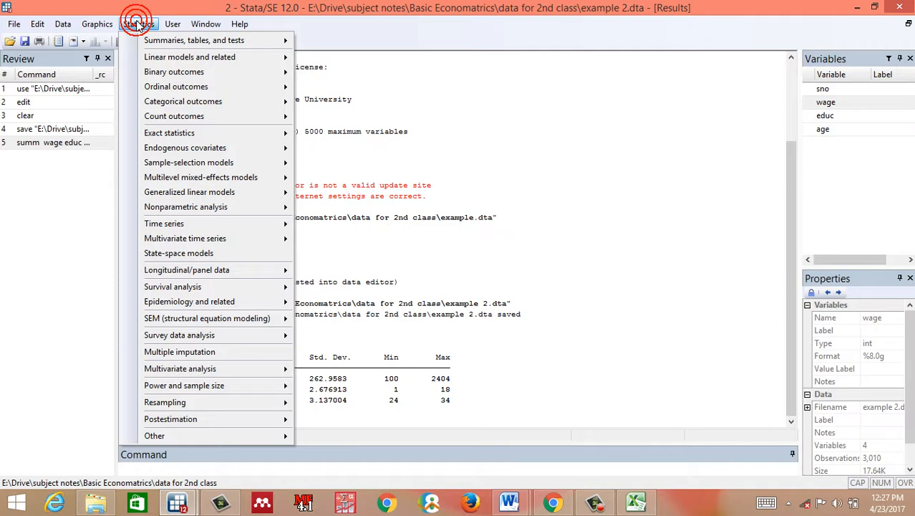
mouse_move(147, 37)
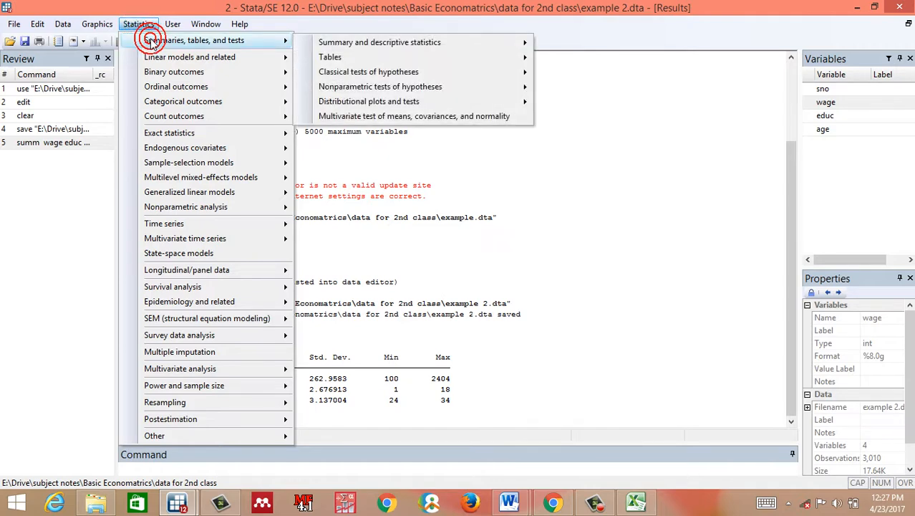
mouse_move(355, 40)
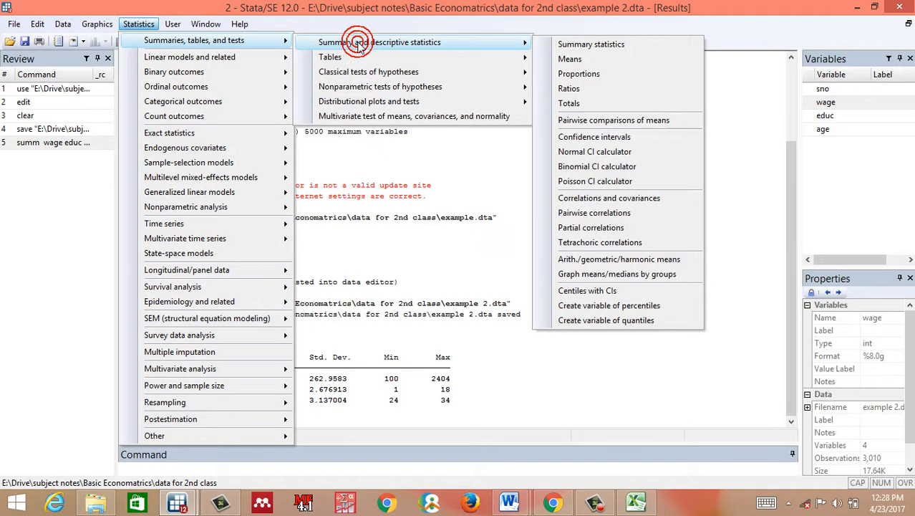
click(607, 44)
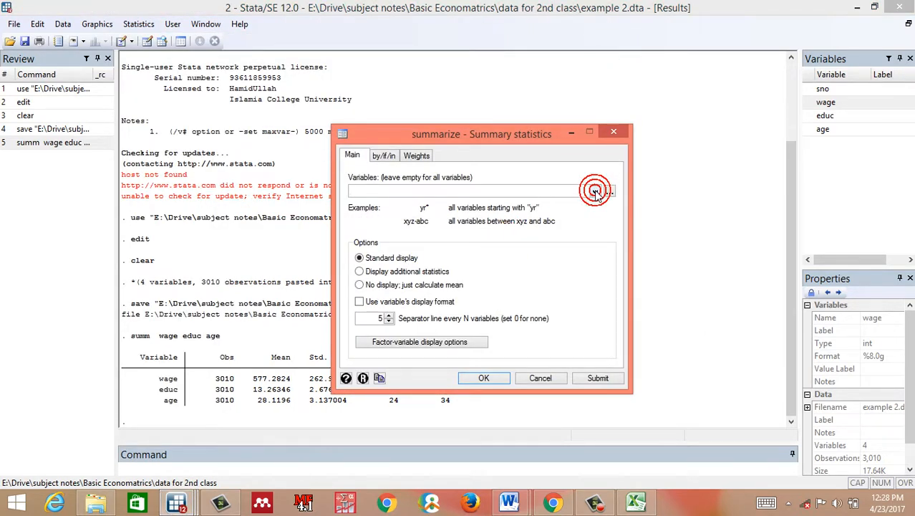
click(522, 192)
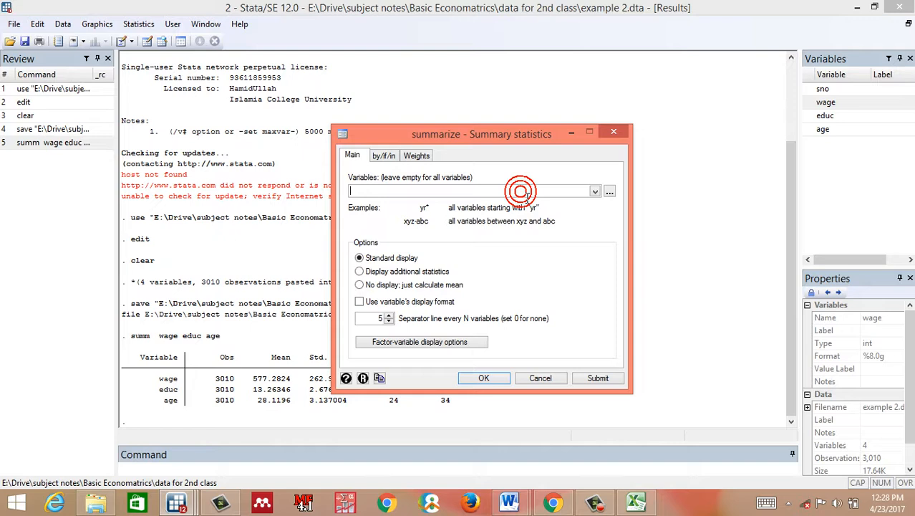
click(596, 192)
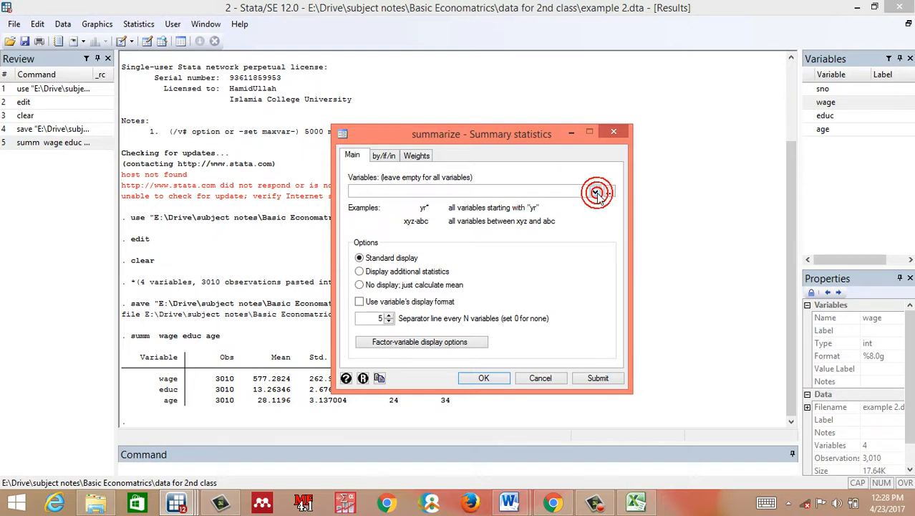
click(596, 193)
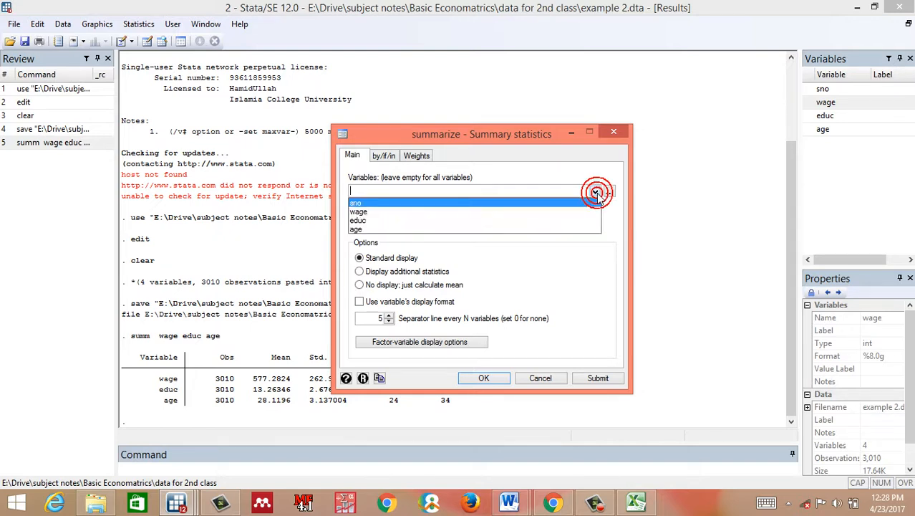
click(502, 212)
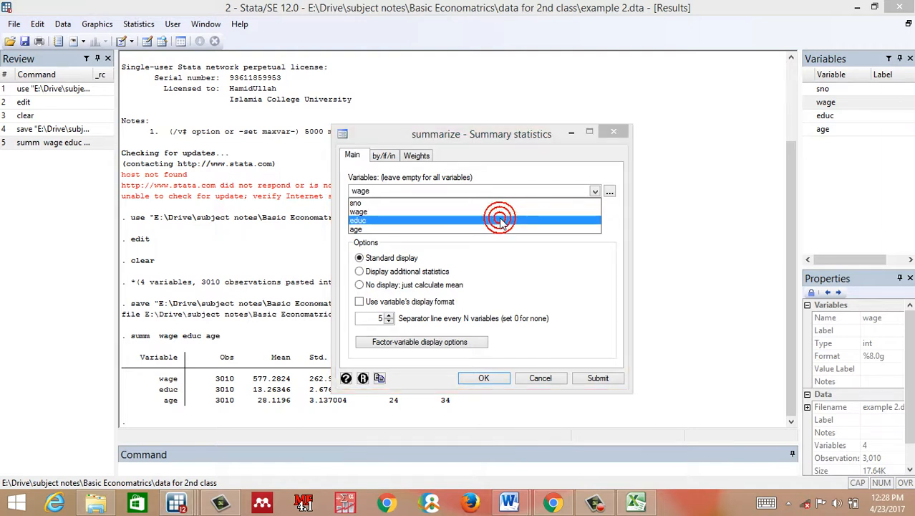
click(501, 220)
click(501, 230)
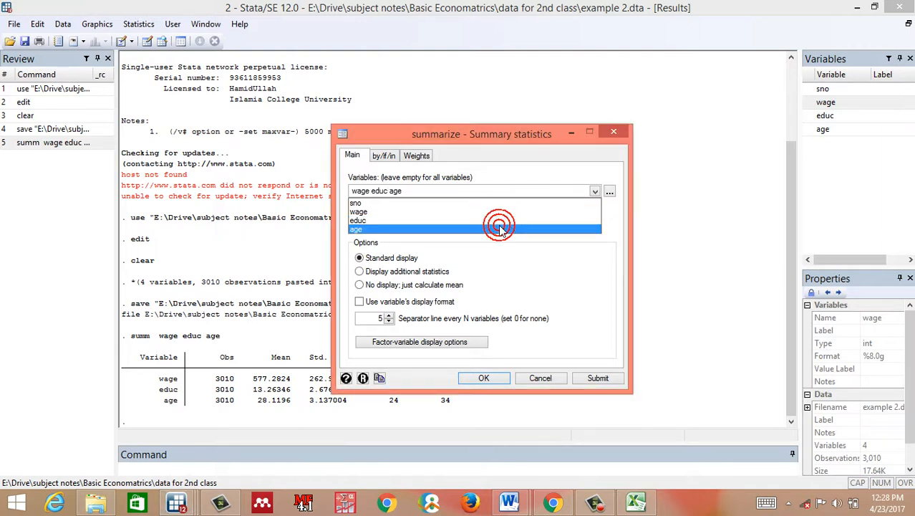
click(534, 172)
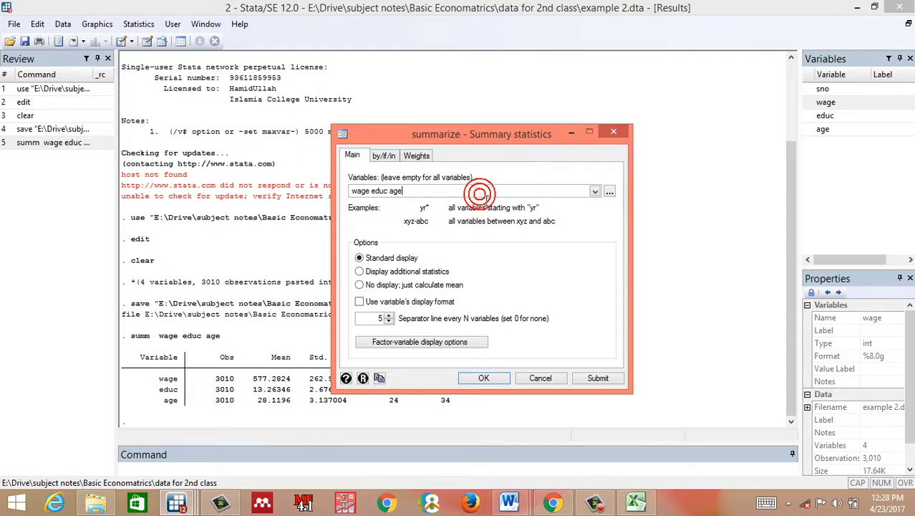
click(593, 377)
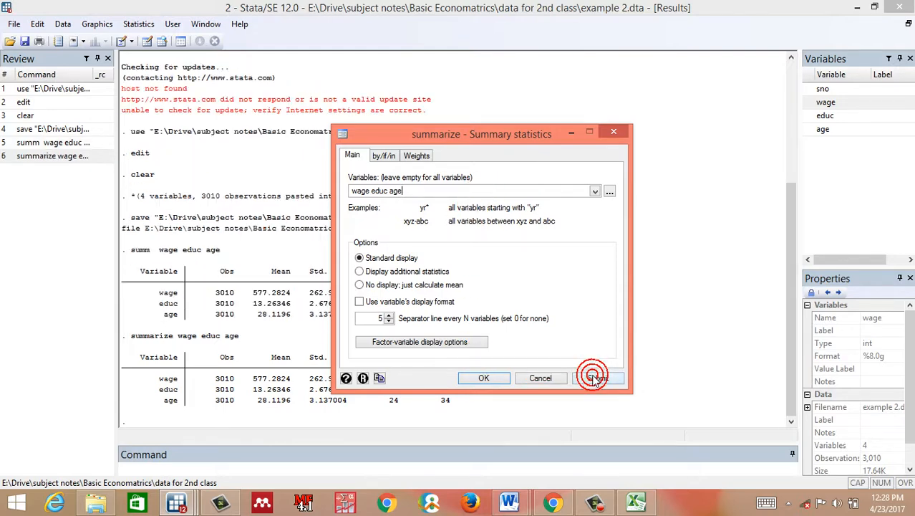
click(483, 378)
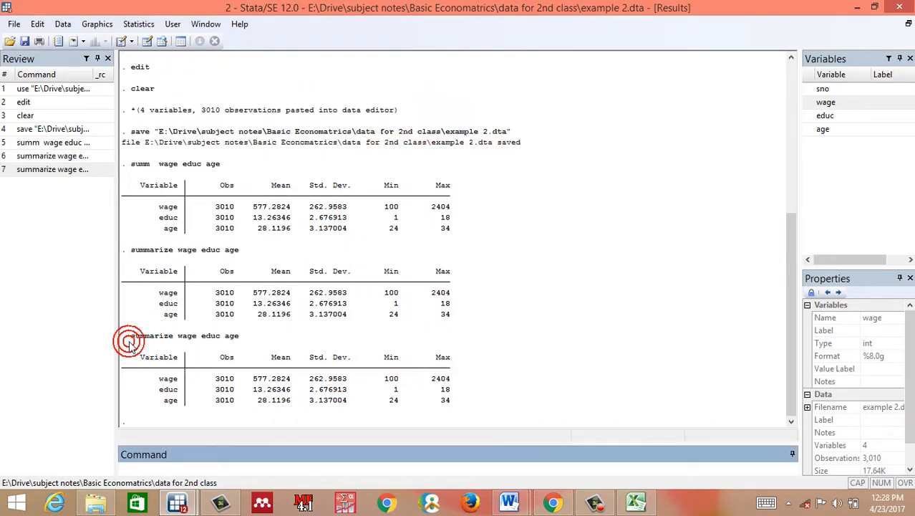
- Examine the latest summarize command and its results table against the earlier summ command
drag(126, 334, 444, 403)
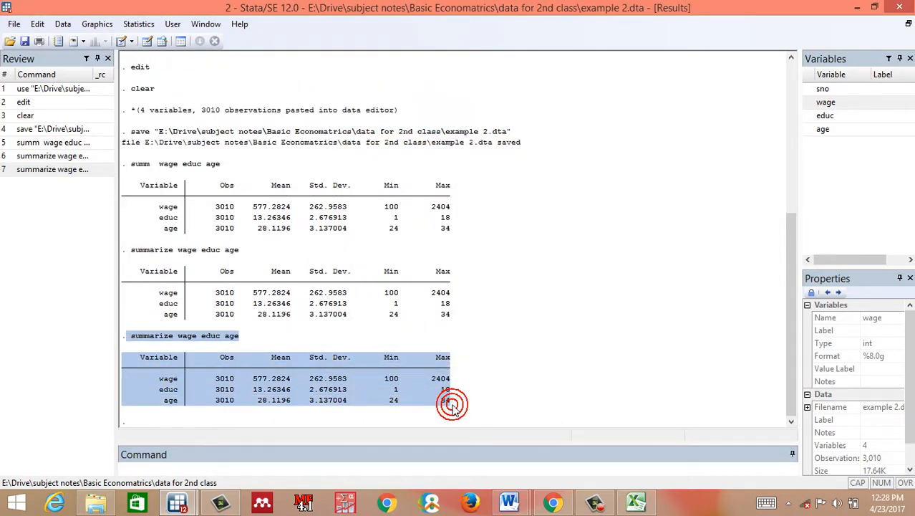
click(293, 336)
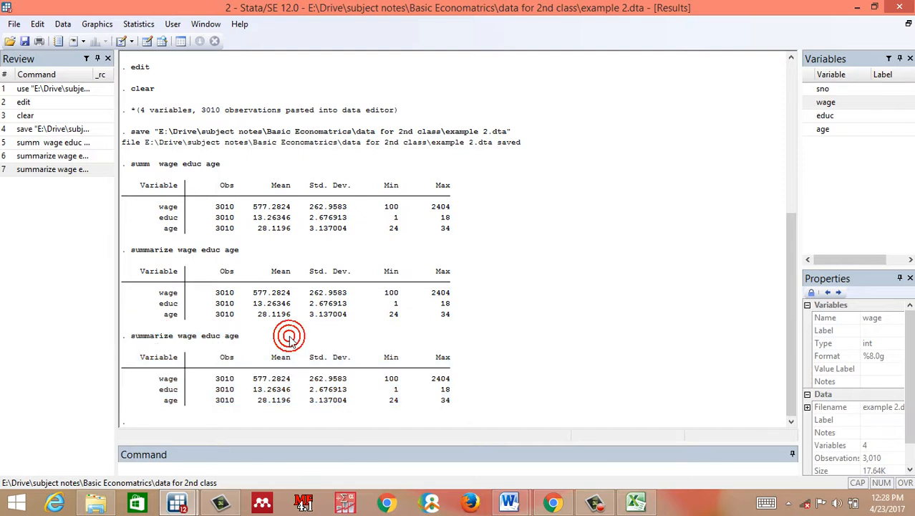
drag(129, 334, 261, 339)
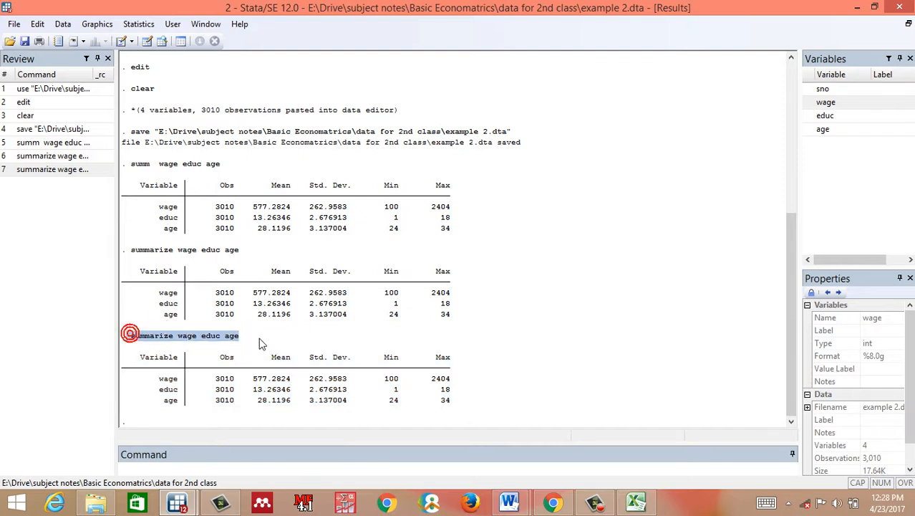
drag(197, 340, 247, 343)
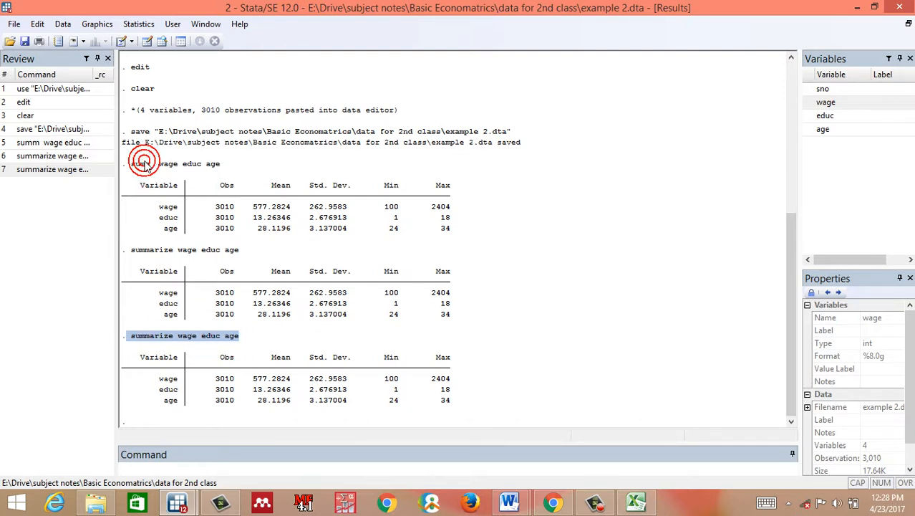
click(188, 340)
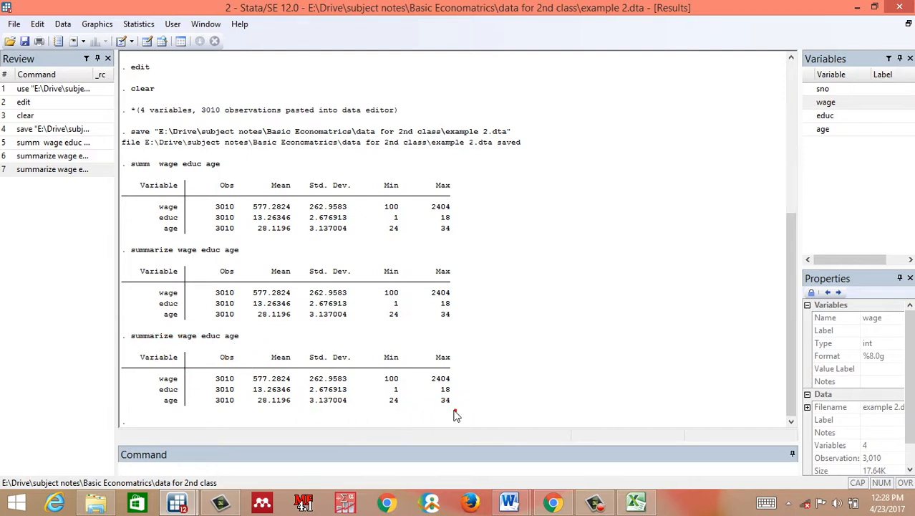
drag(454, 414, 134, 358)
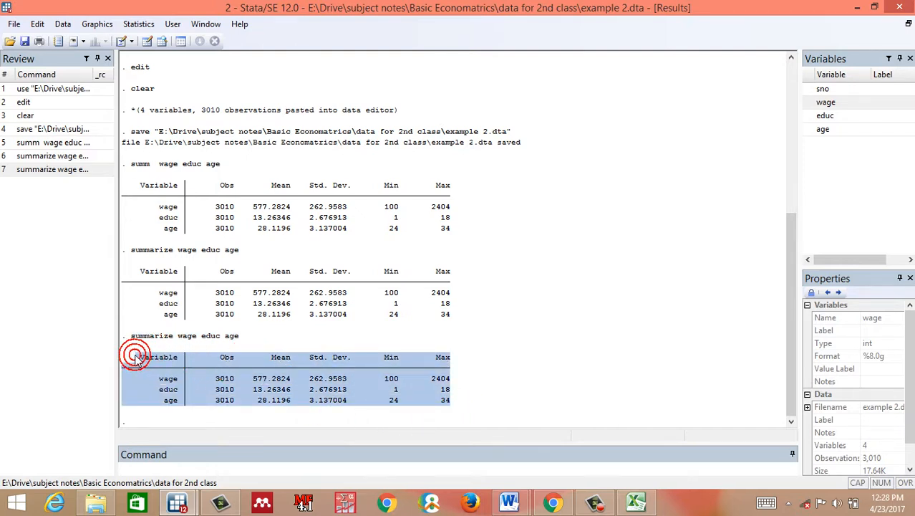
click(142, 25)
mouse_move(187, 44)
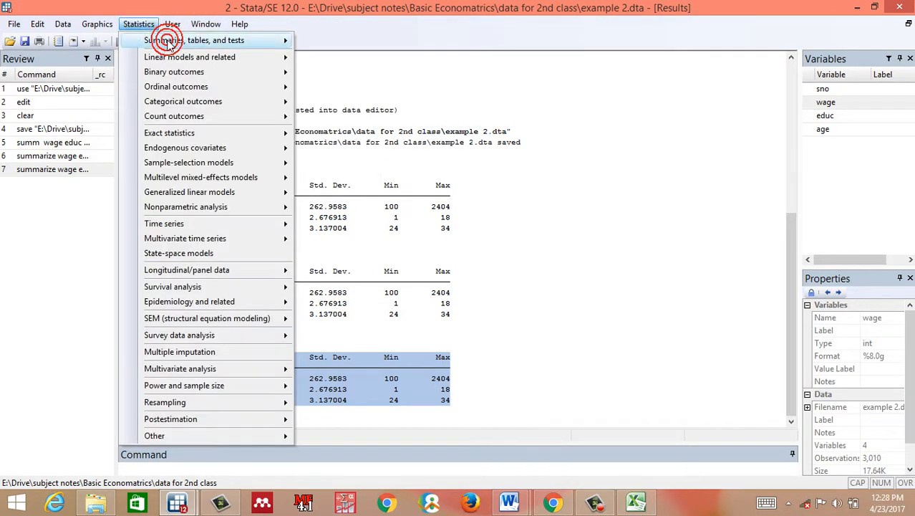
click(500, 324)
- Run the corr command on wage, educ and age to produce their correlation matrix
click(390, 470)
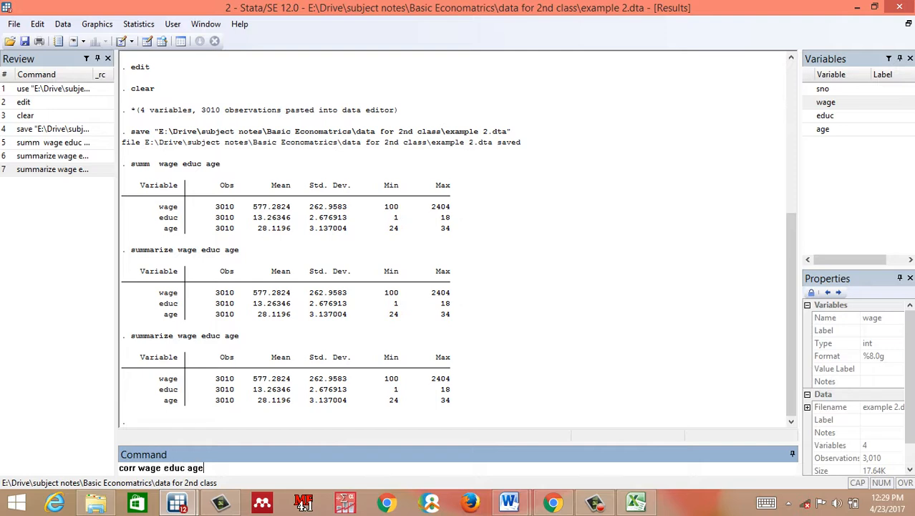
key(Return)
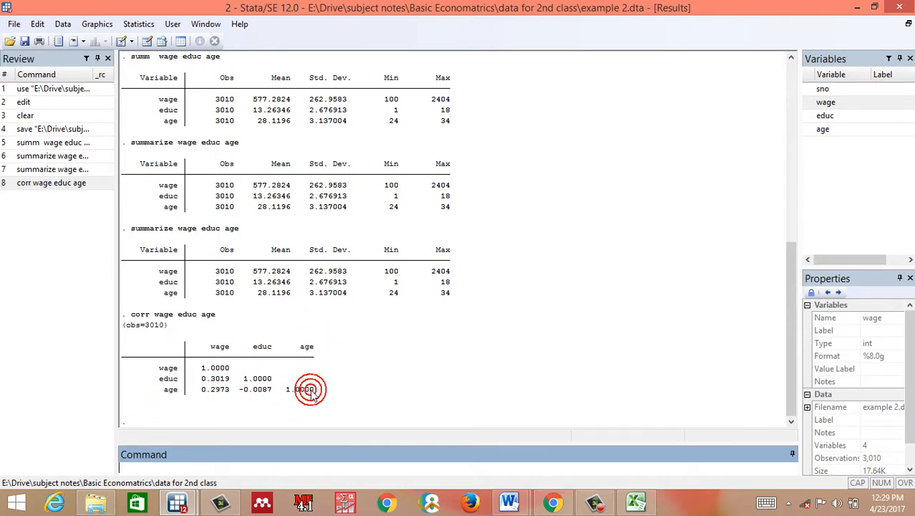
- Copy the correlation matrix and paste it into Word's Document1 below the descriptive statistics table
click(138, 344)
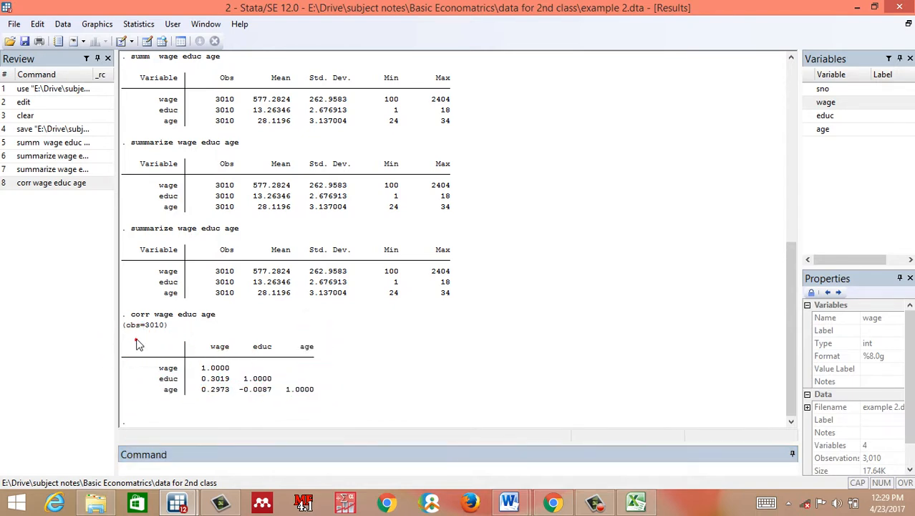
drag(138, 345, 364, 417)
key(ctrl+c)
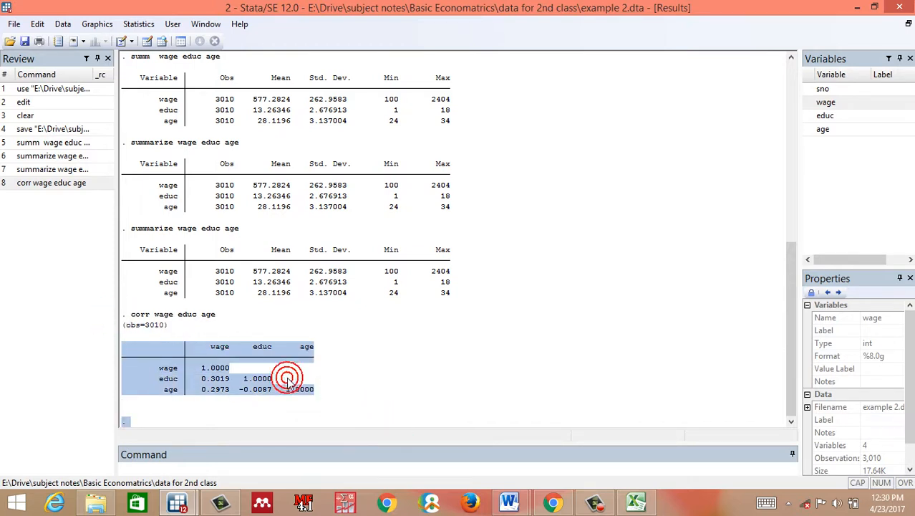
click(553, 425)
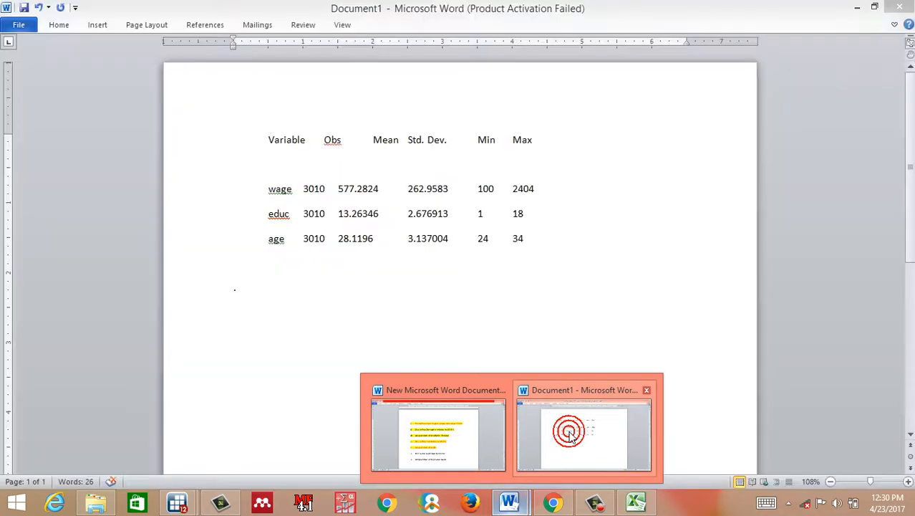
click(378, 321)
key(ctrl+v)
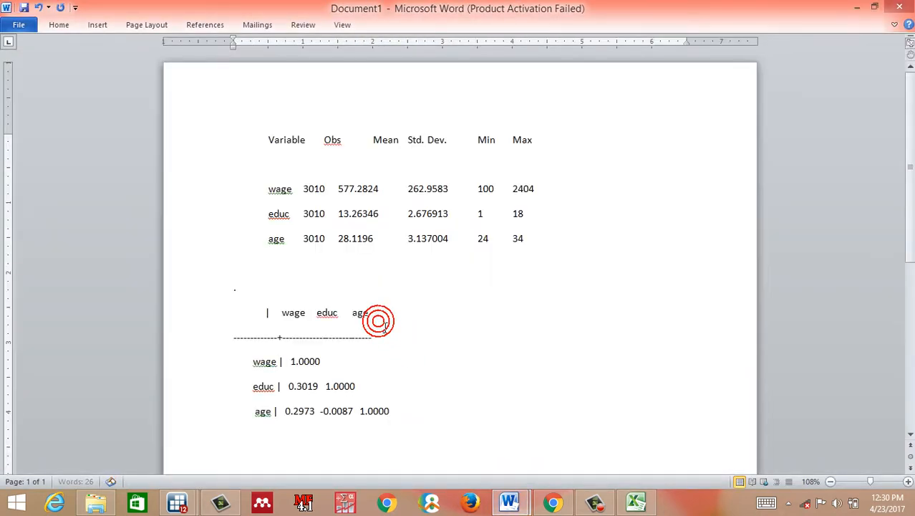
- Examine the pasted correlation matrix row by row, covering the wage, educ and age coefficients
click(315, 431)
key(Return)
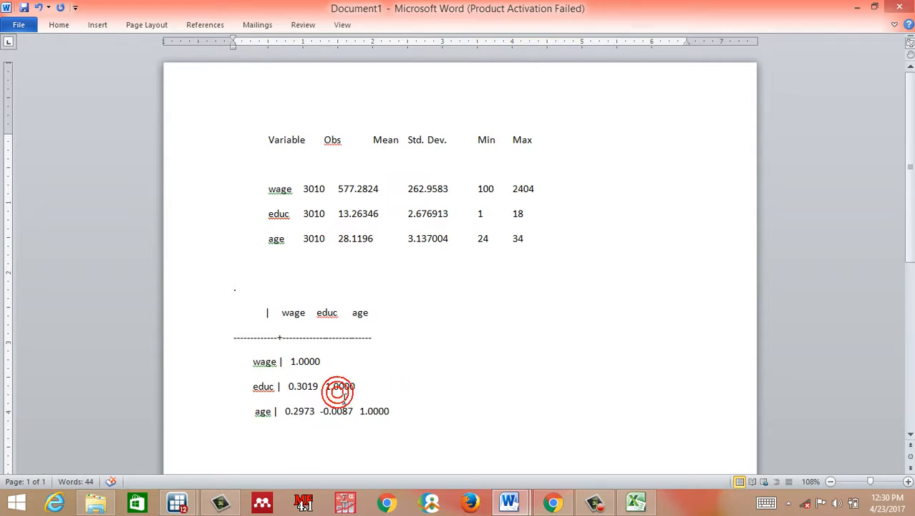
triple_click(322, 360)
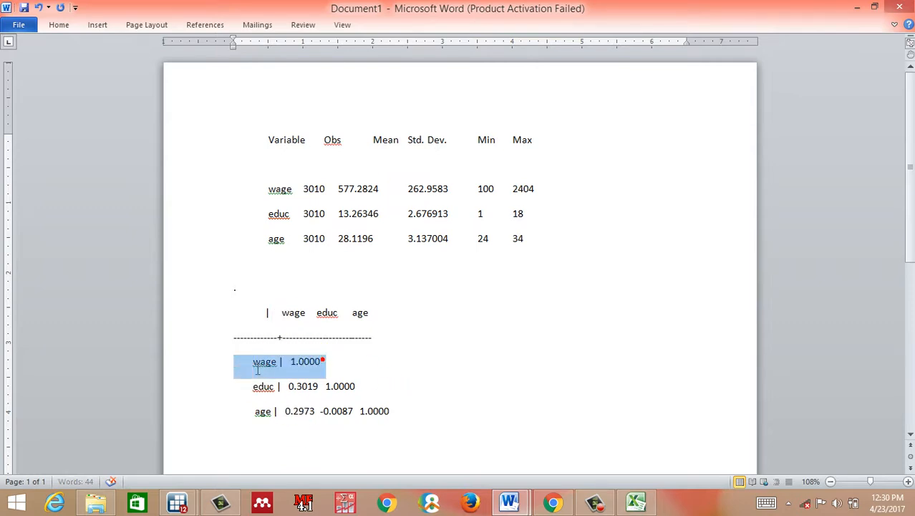
double_click(262, 385)
mouse_move(298, 393)
mouse_down()
mouse_move(292, 369)
mouse_move(316, 296)
mouse_move(310, 382)
mouse_up()
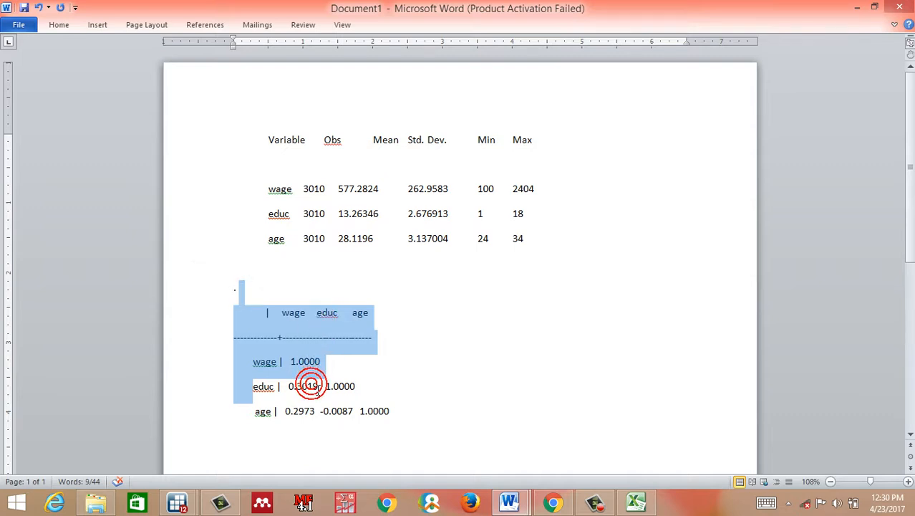
double_click(317, 388)
click(323, 392)
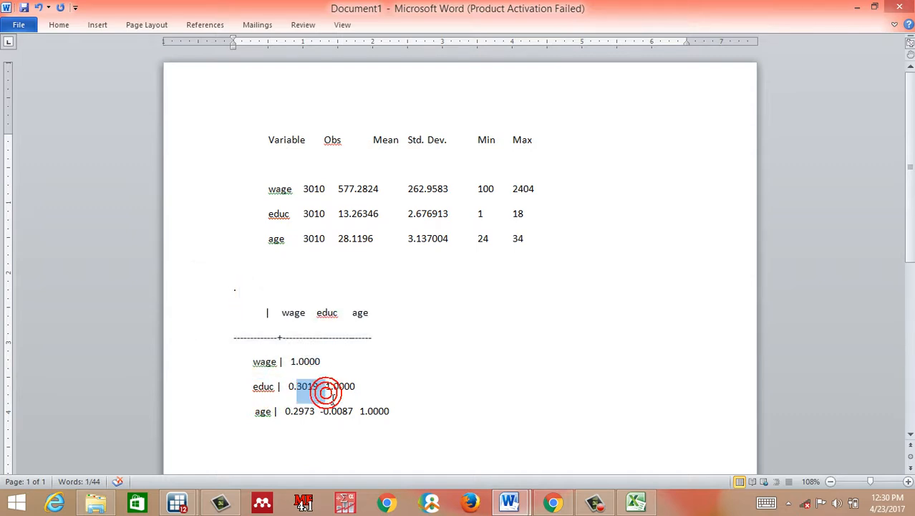
click(259, 387)
click(333, 387)
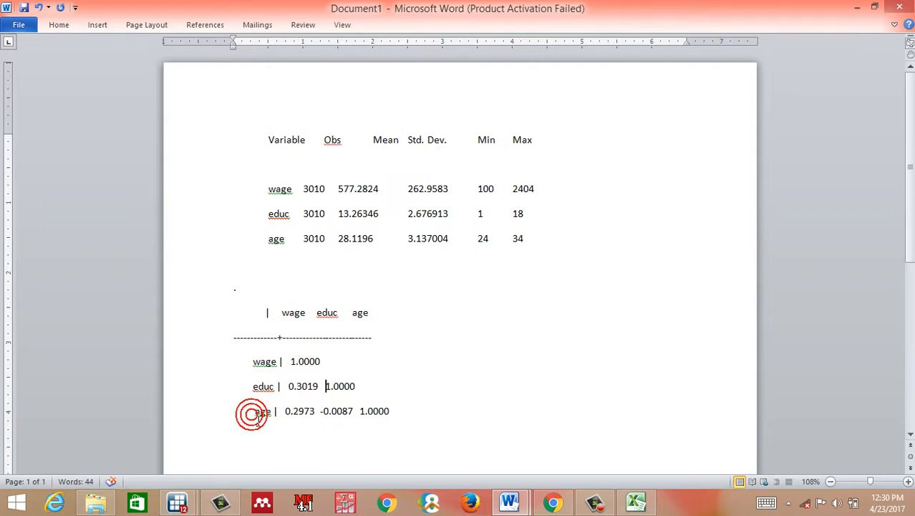
drag(251, 413, 314, 415)
click(368, 431)
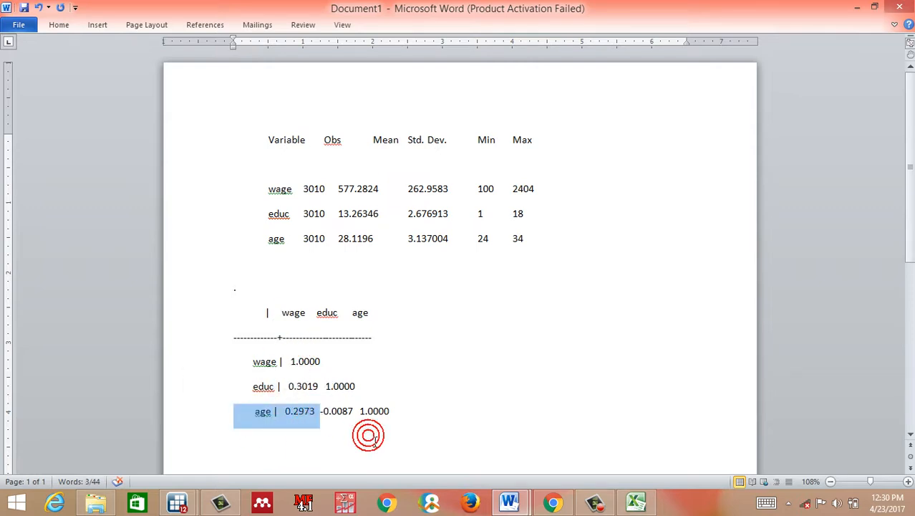
- Switch back to Stata and run the regression command reg wage educ age, with wage as the dependent variable
click(863, 7)
click(364, 437)
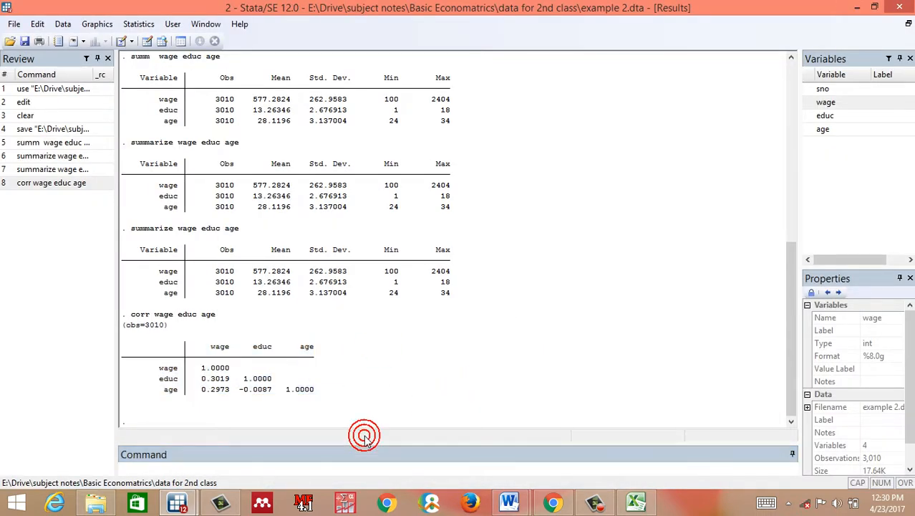
click(332, 471)
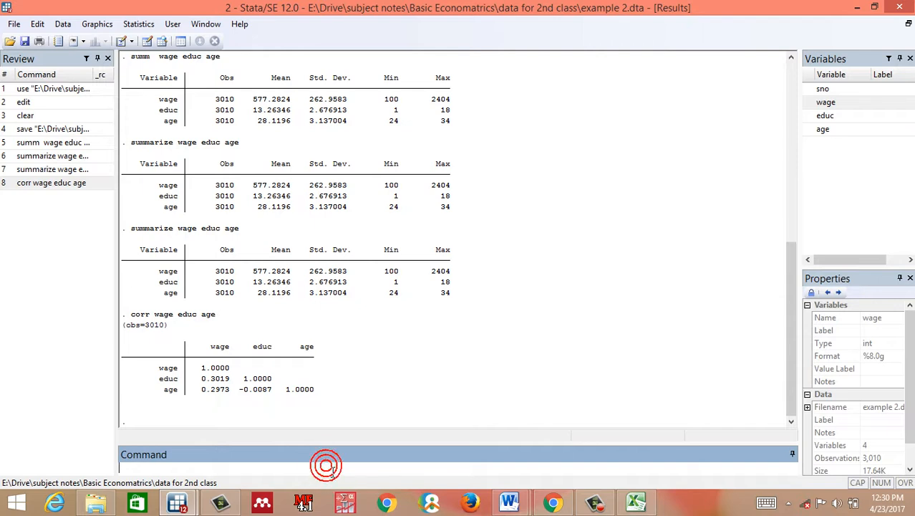
text(reg)
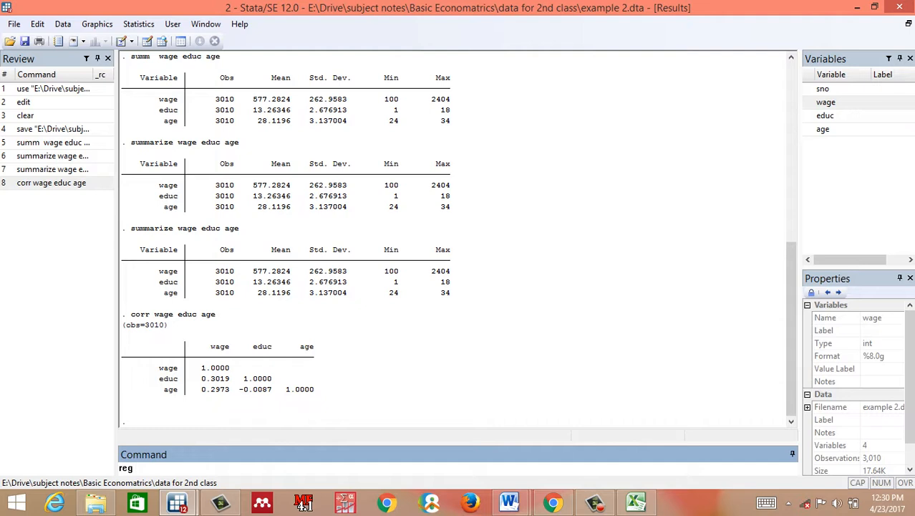
text(wage educ age)
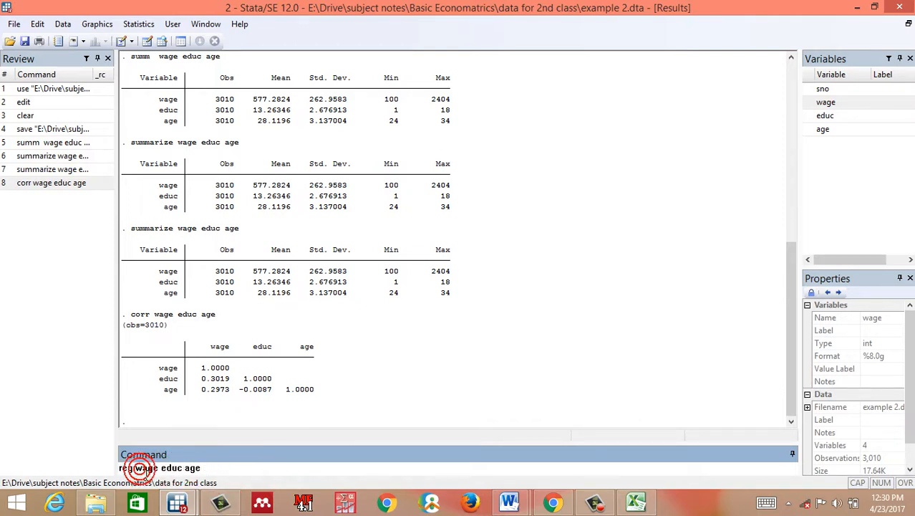
click(146, 468)
drag(205, 468, 122, 468)
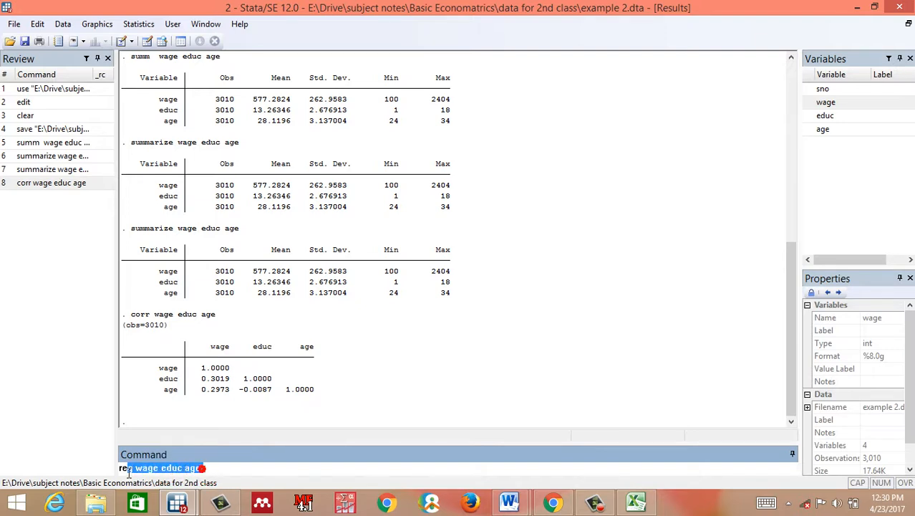
click(223, 469)
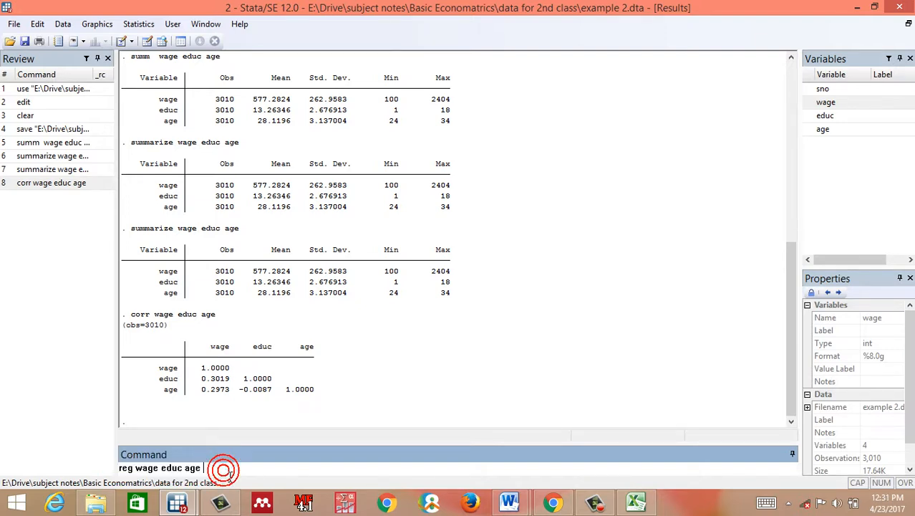
key(Left)
key(Left)
key(Left)
key(Left)
key(Right)
key(Right)
key(Right)
key(Right)
key(Right)
key(Right)
key(Right)
key(Right)
key(Right)
key(Right)
key(Return)
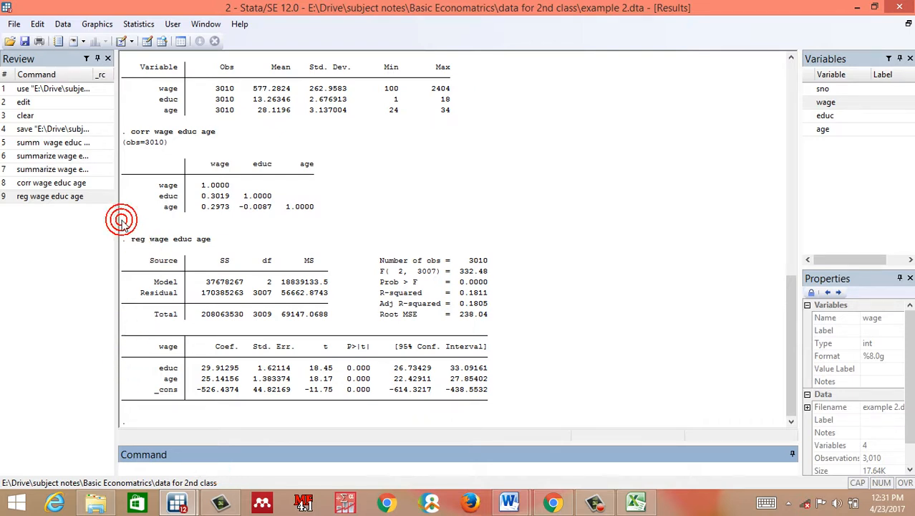
- Examine the regression output, covering the F statistic, its Prob > F value and the R-squared
drag(129, 226, 493, 398)
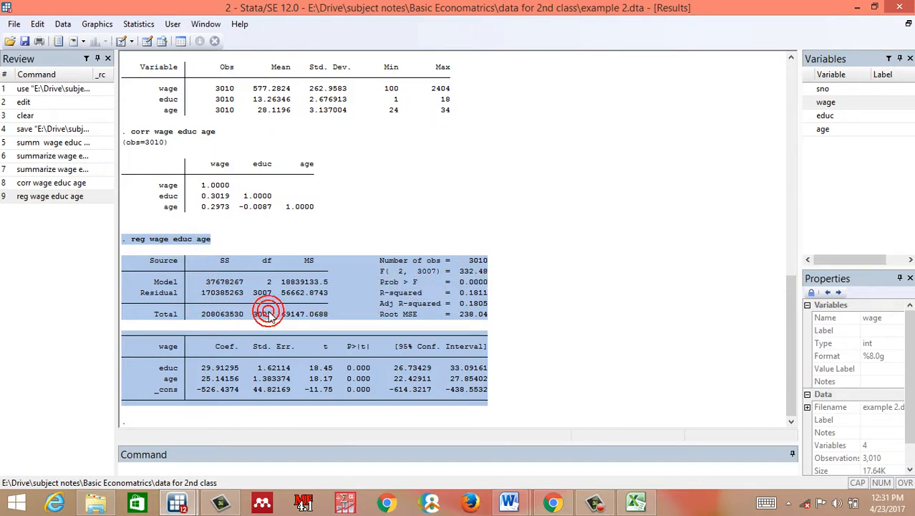
click(343, 312)
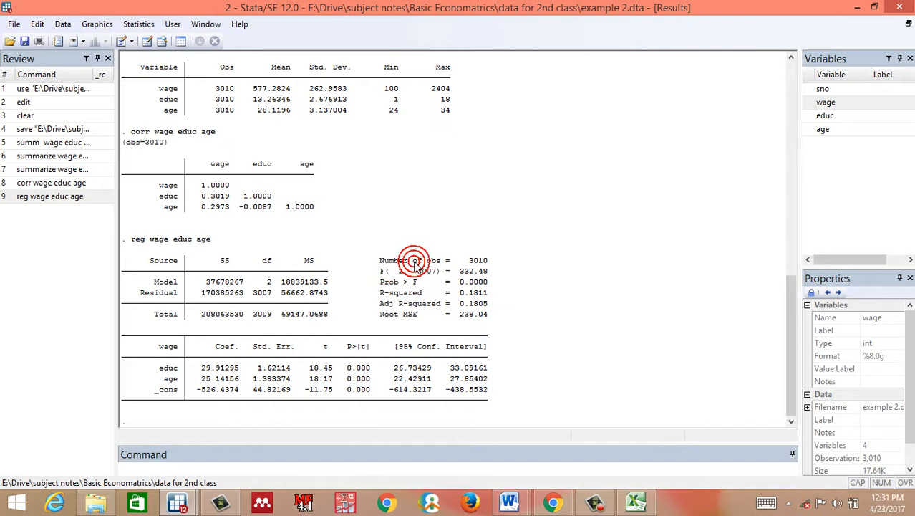
drag(382, 271, 489, 270)
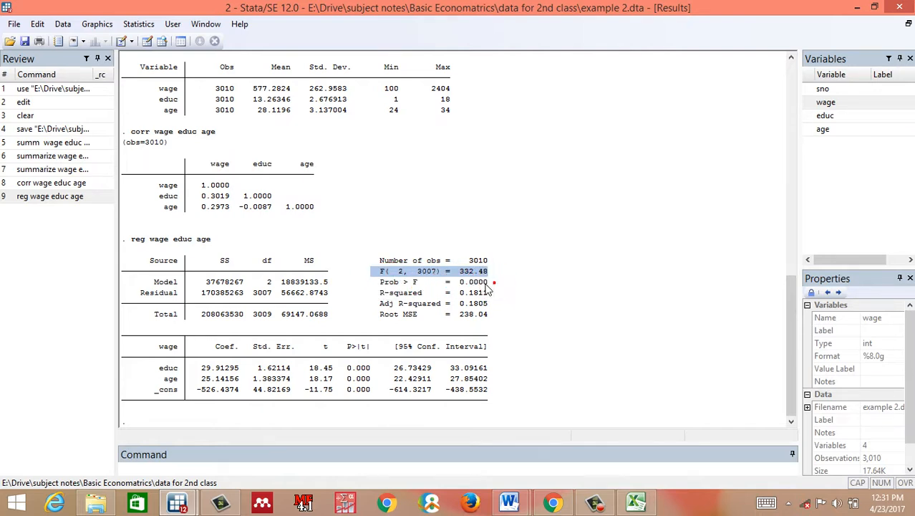
drag(493, 283, 460, 284)
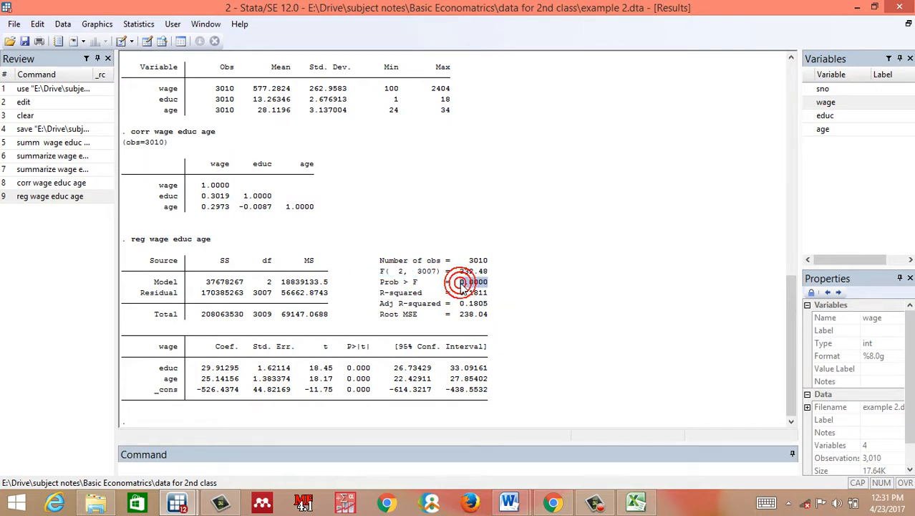
drag(490, 271, 382, 275)
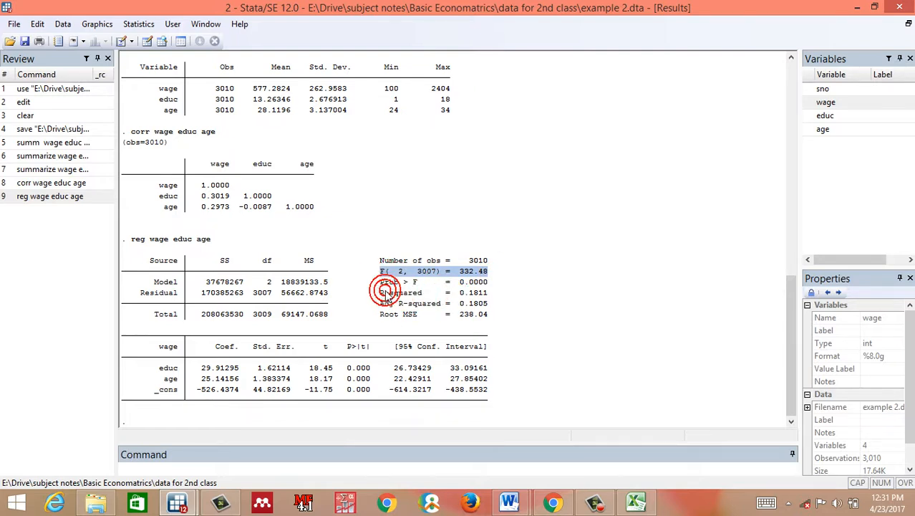
drag(459, 294, 496, 298)
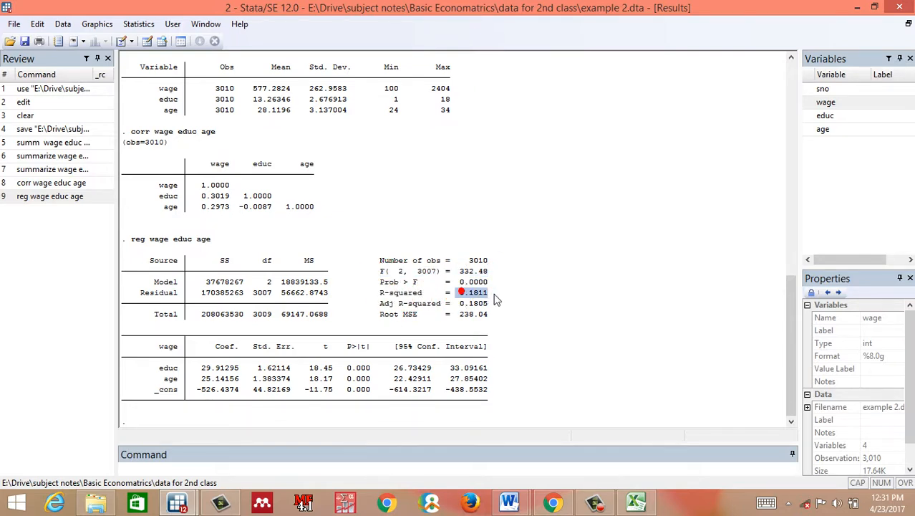